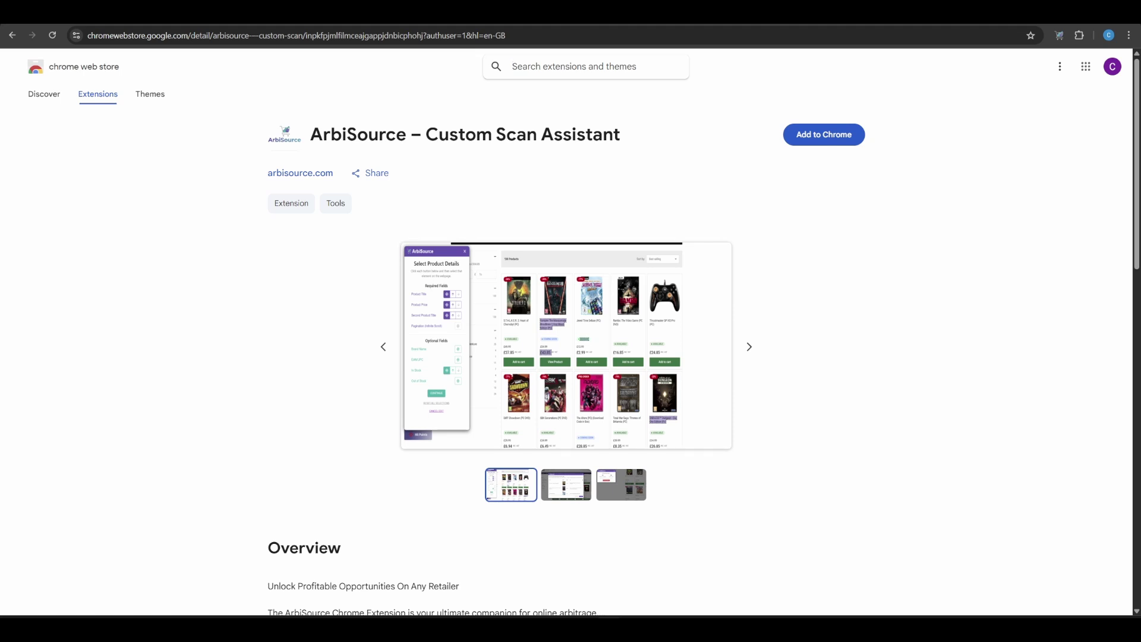
Install the ArbiSource Custom Scan Assistant extension and open its panel on the Harbor Freight drills page.
click(828, 135)
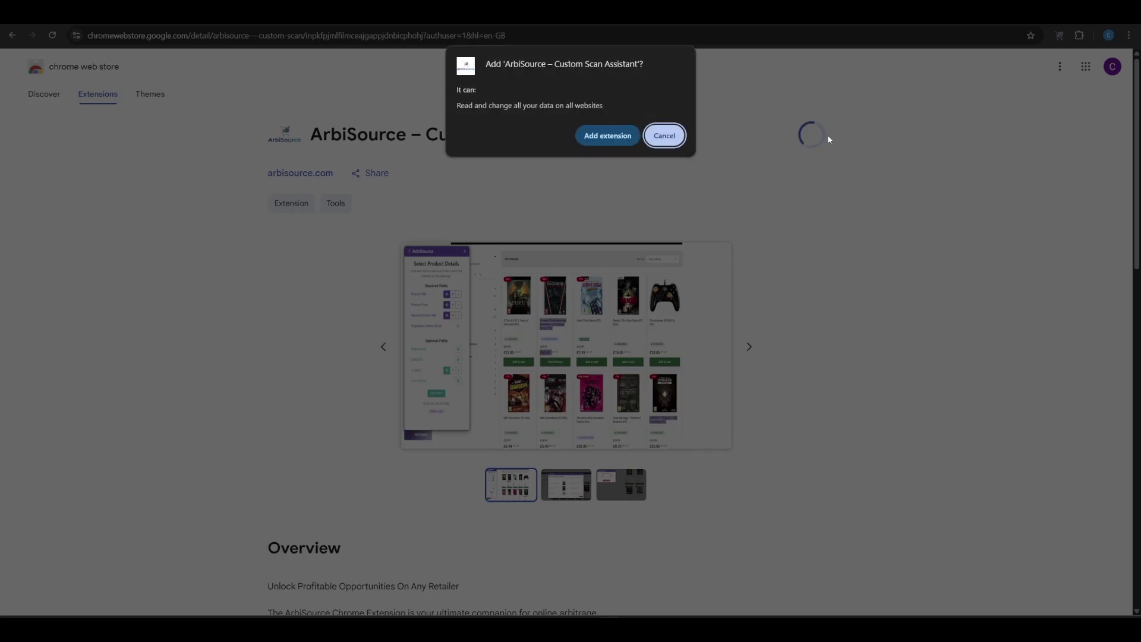
click(610, 139)
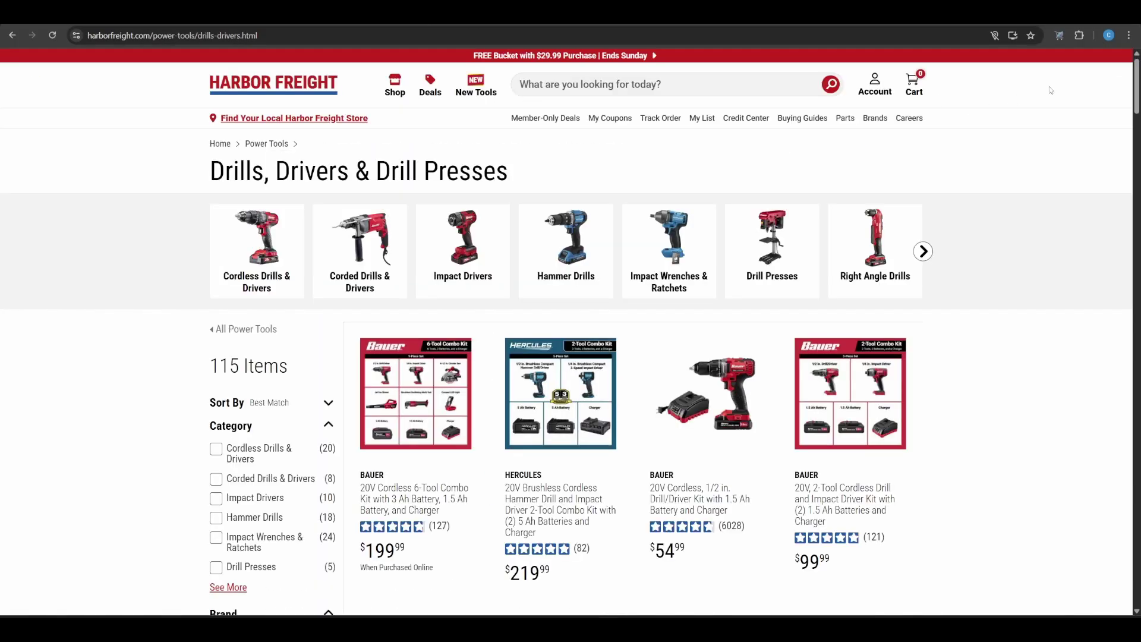
click(1059, 35)
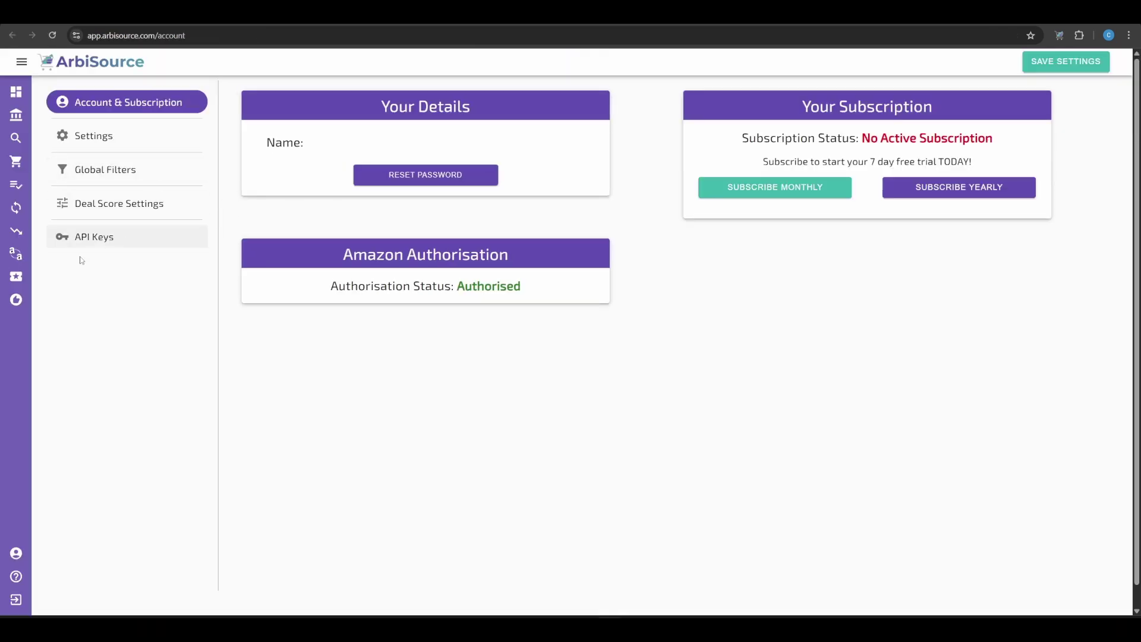
Copy the Extension Token from the API Keys section of the ArbiSource account page.
click(81, 248)
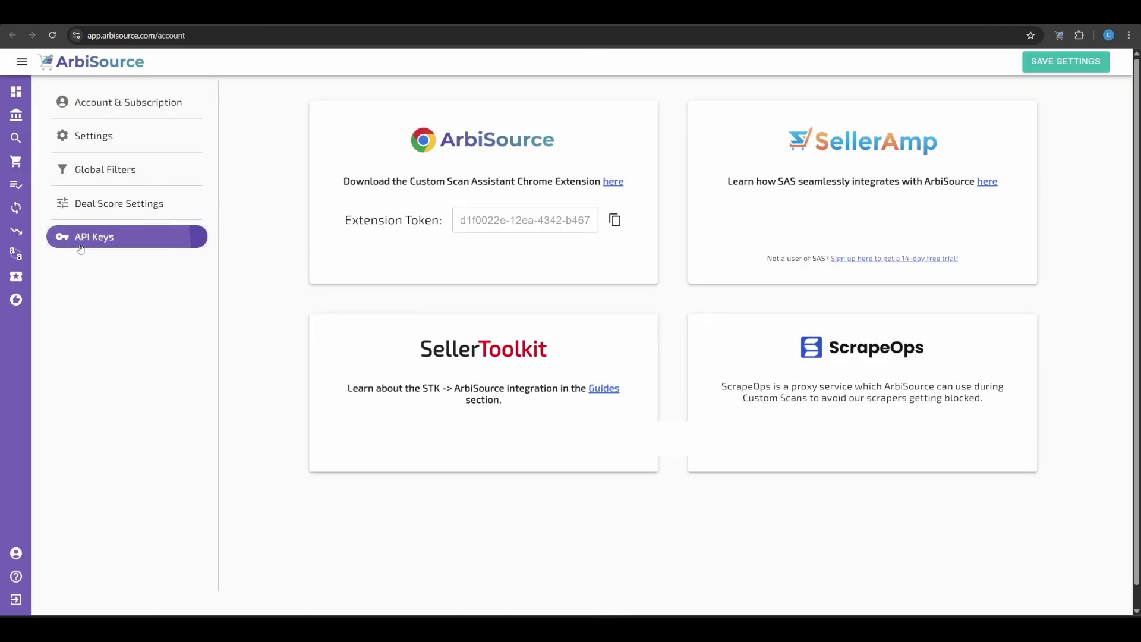
click(615, 219)
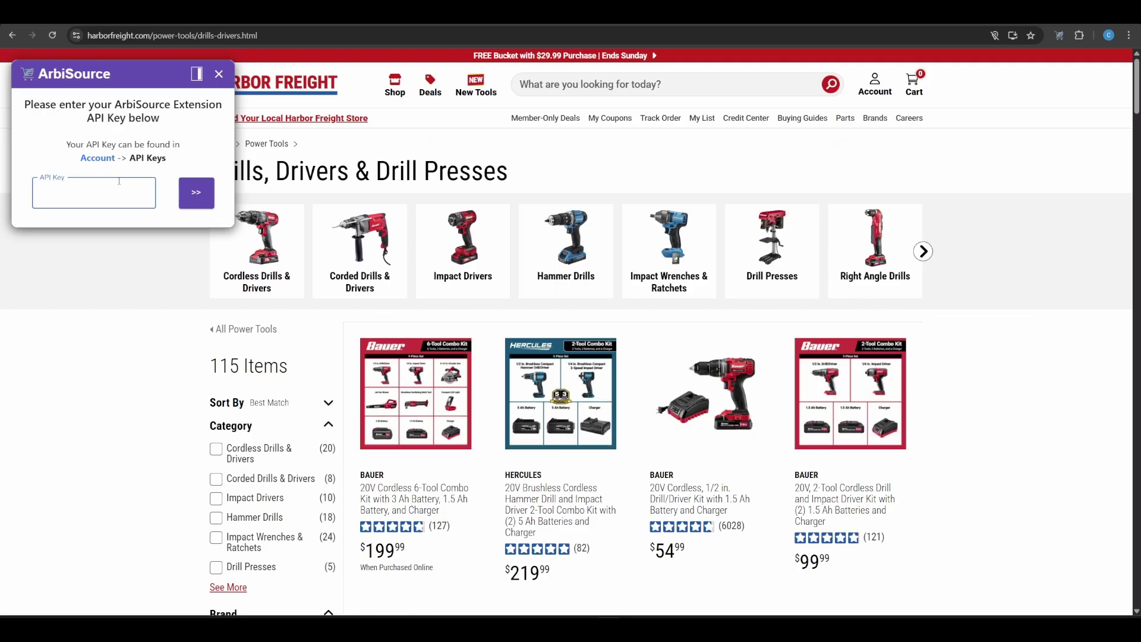
Connect the extension with the pasted token and start configuring the Harbor Freight drills site.
key(ctrl+v)
click(206, 201)
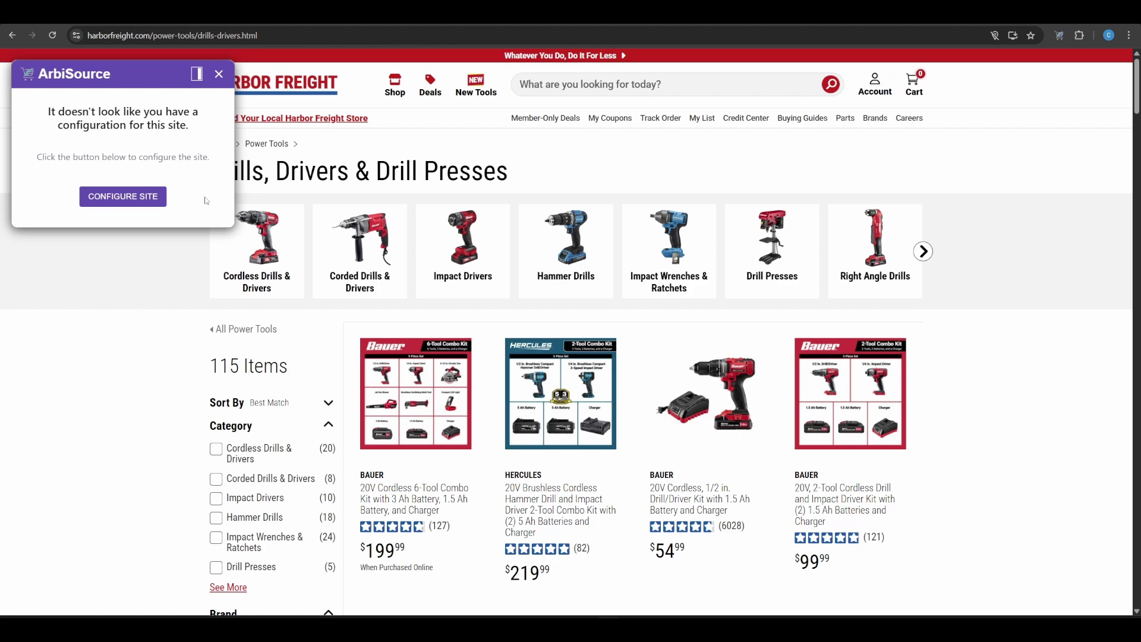
scroll(327, 249, down, 4)
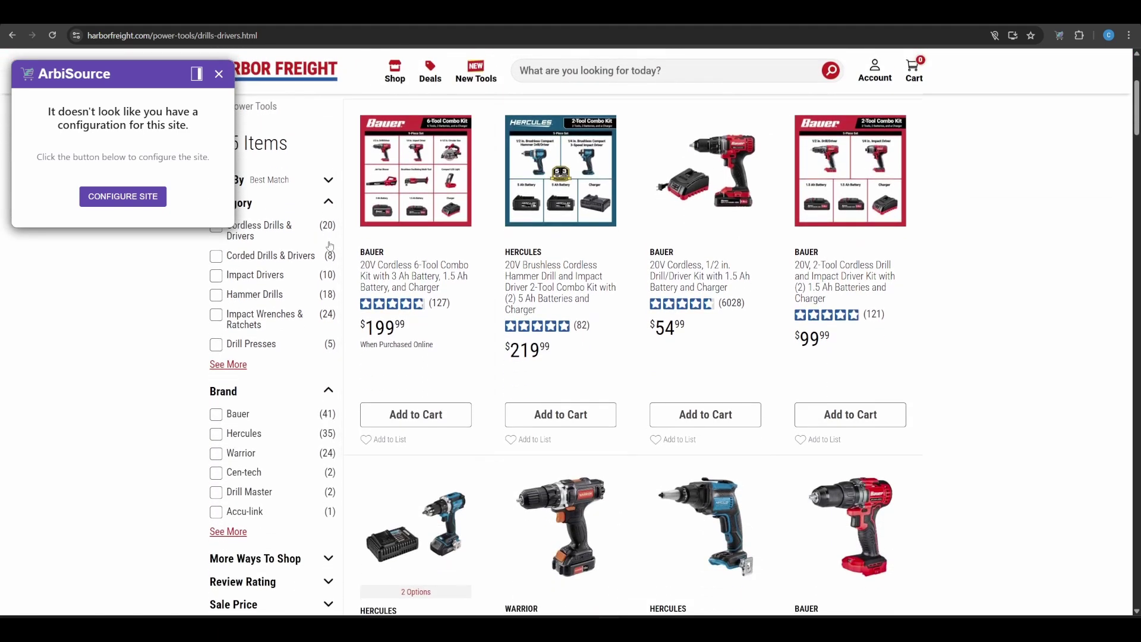
click(146, 201)
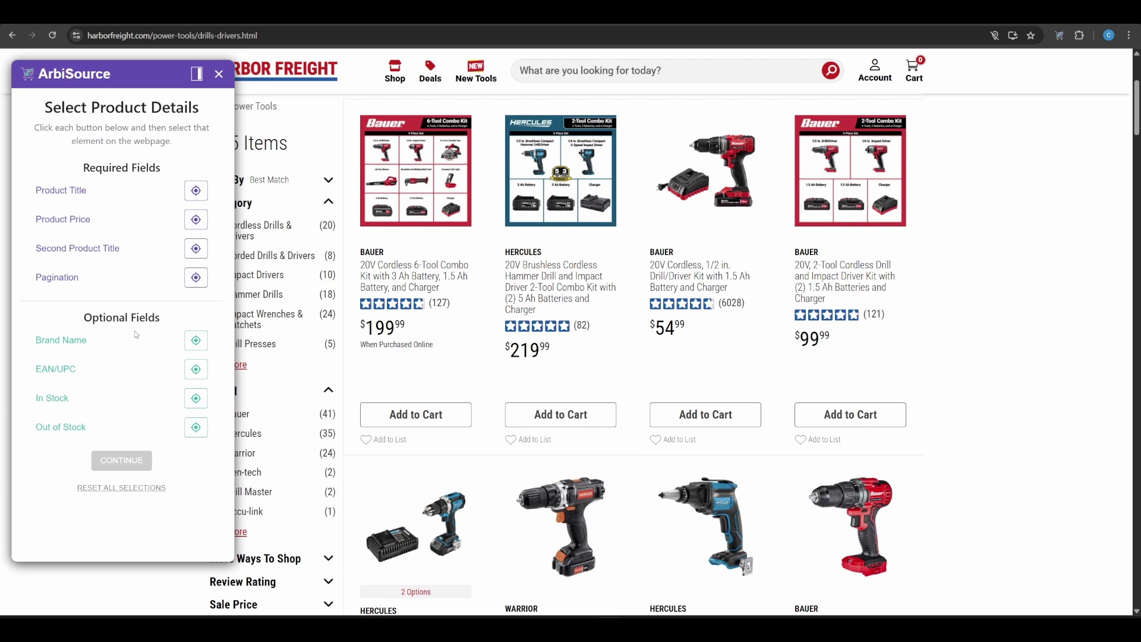
Map the first Bauer combo kit name as title and the full $199.99 as price.
click(195, 199)
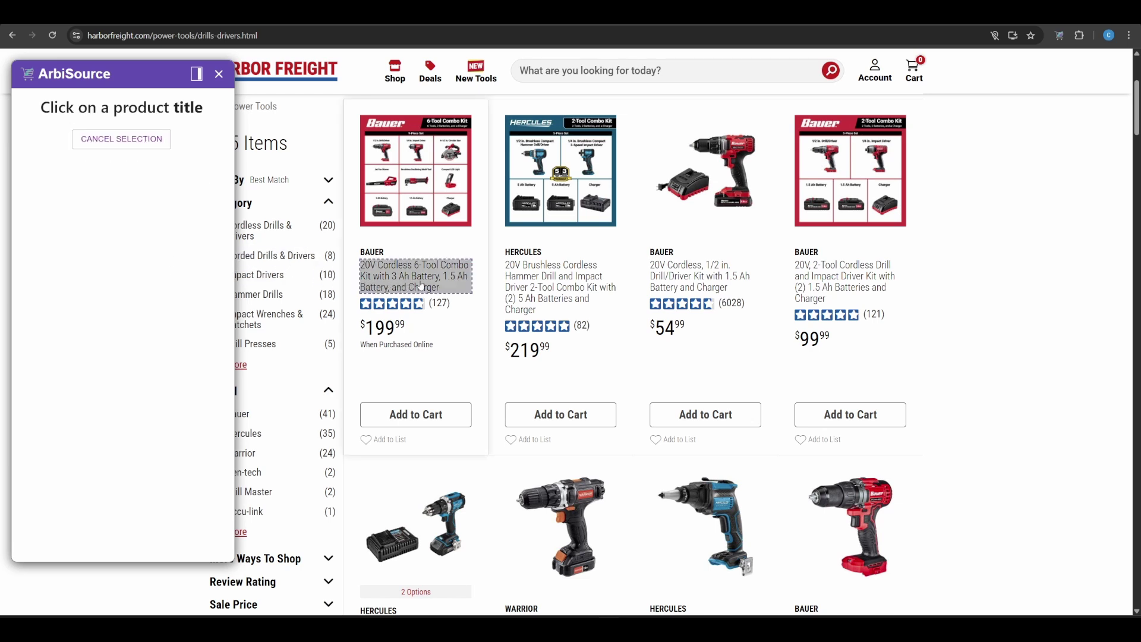
click(454, 280)
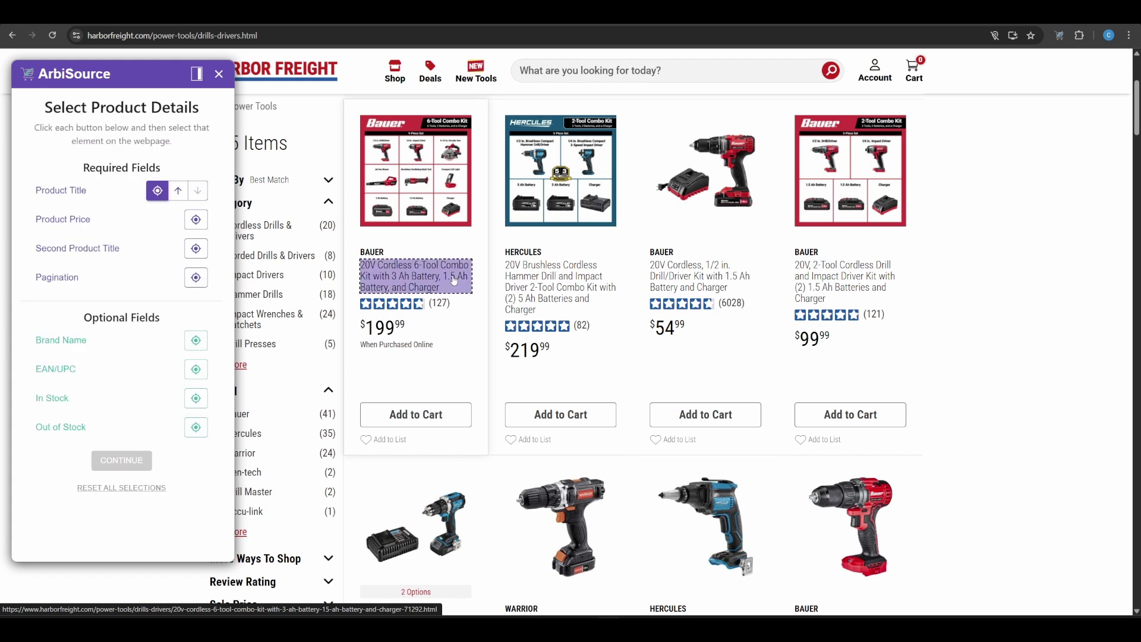
click(201, 221)
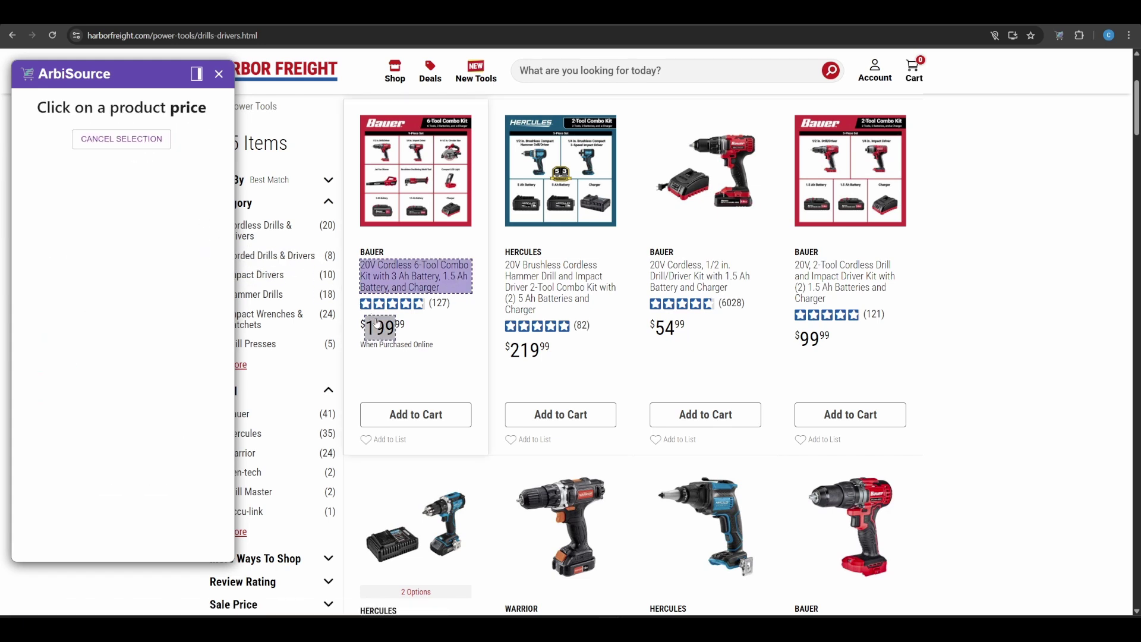
click(384, 336)
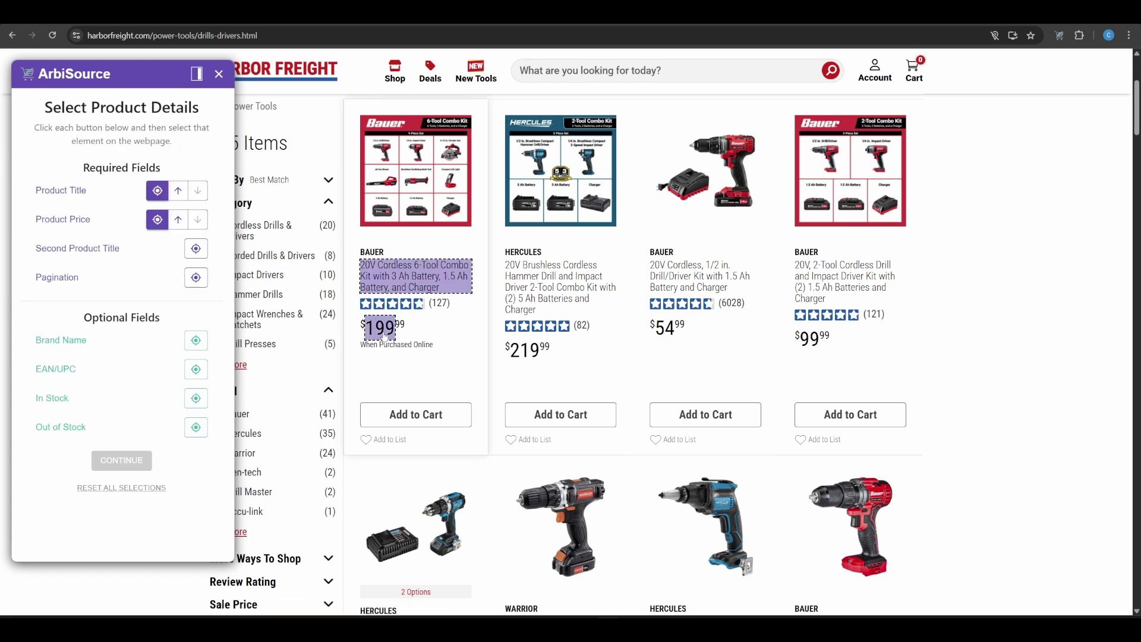
click(178, 227)
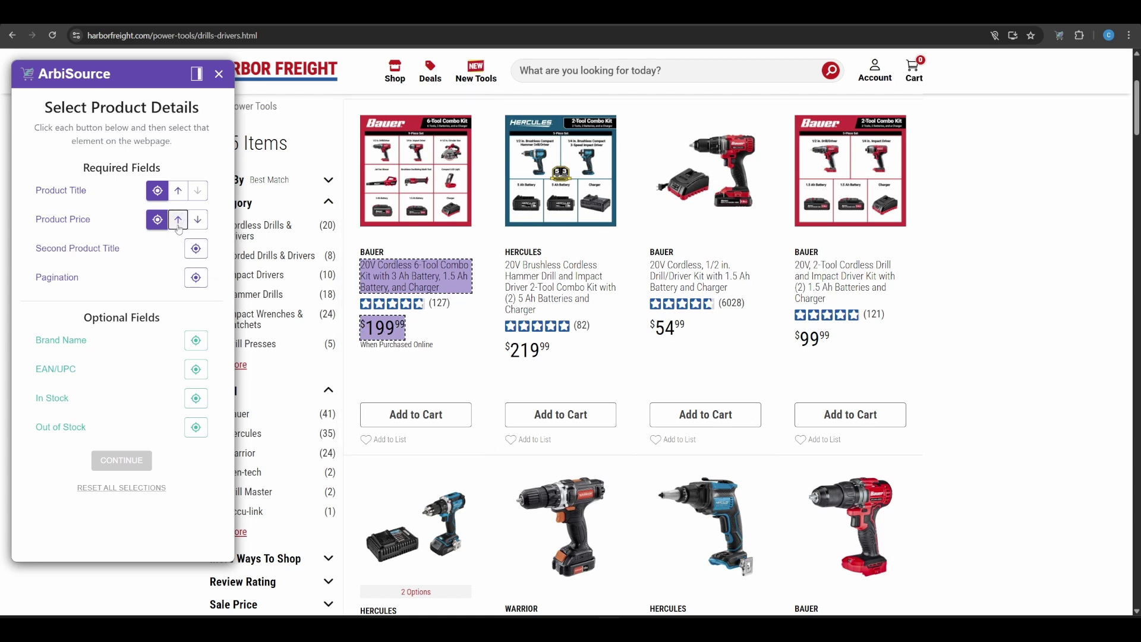
Map the Bauer hammer drill kit as second title and the next-page arrow as pagination.
click(199, 256)
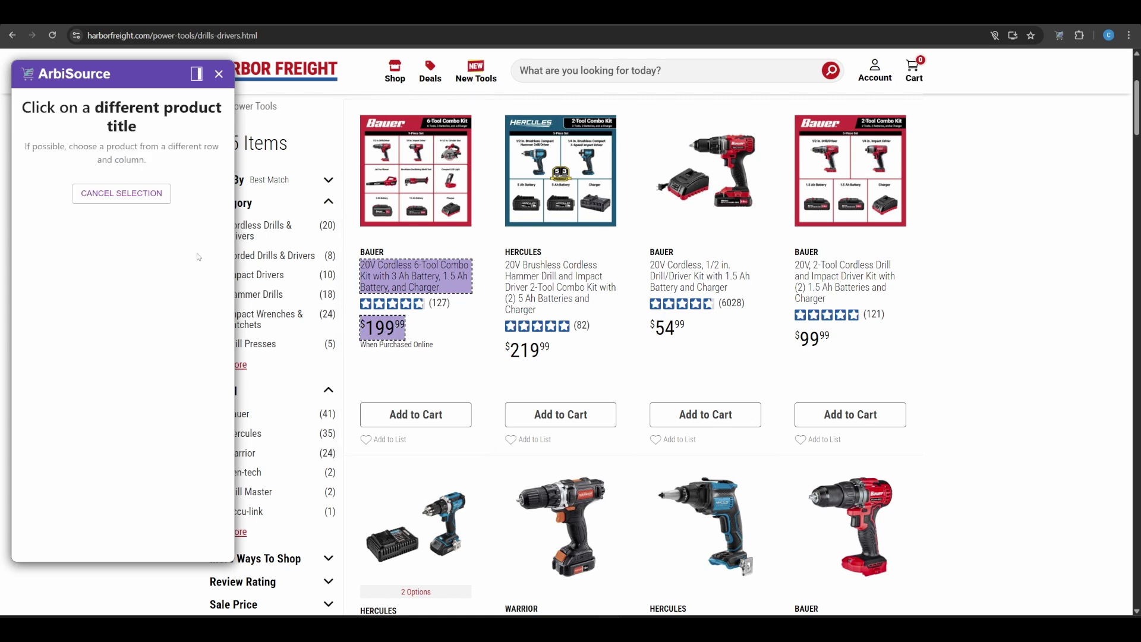
scroll(752, 344, down, 20)
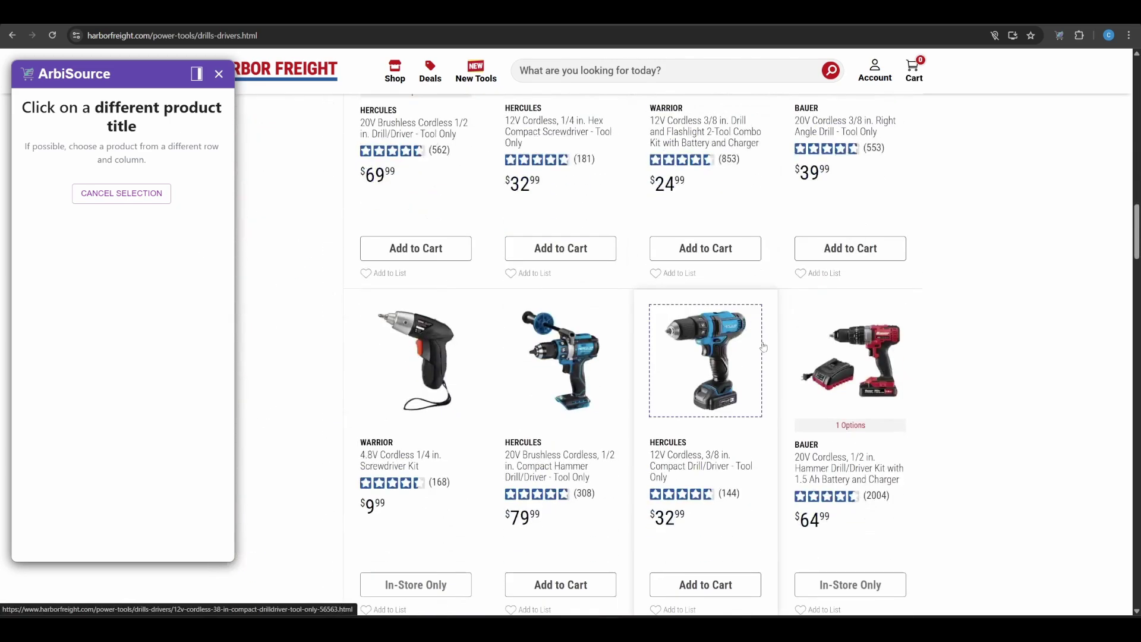
click(811, 472)
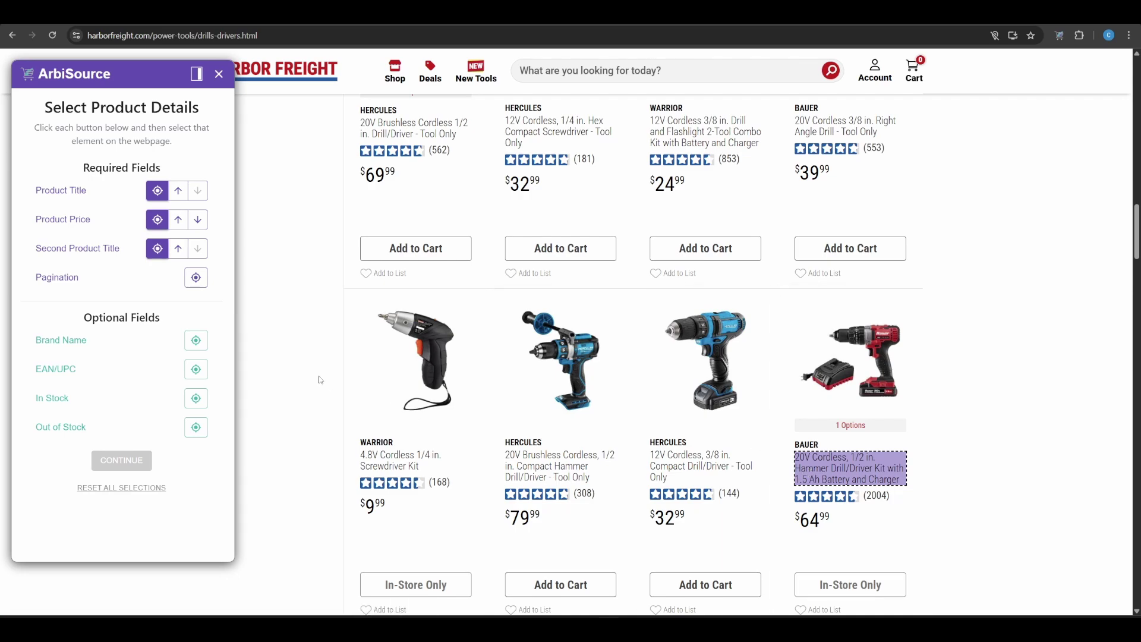
click(196, 277)
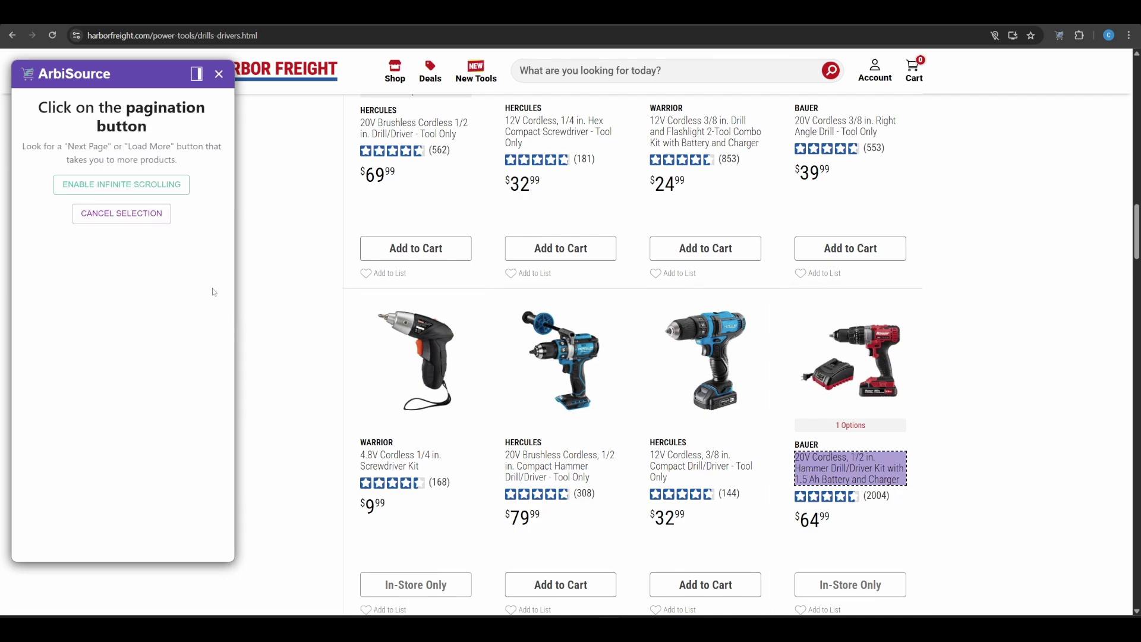
scroll(801, 392, down, 15)
scroll(801, 392, down, 20)
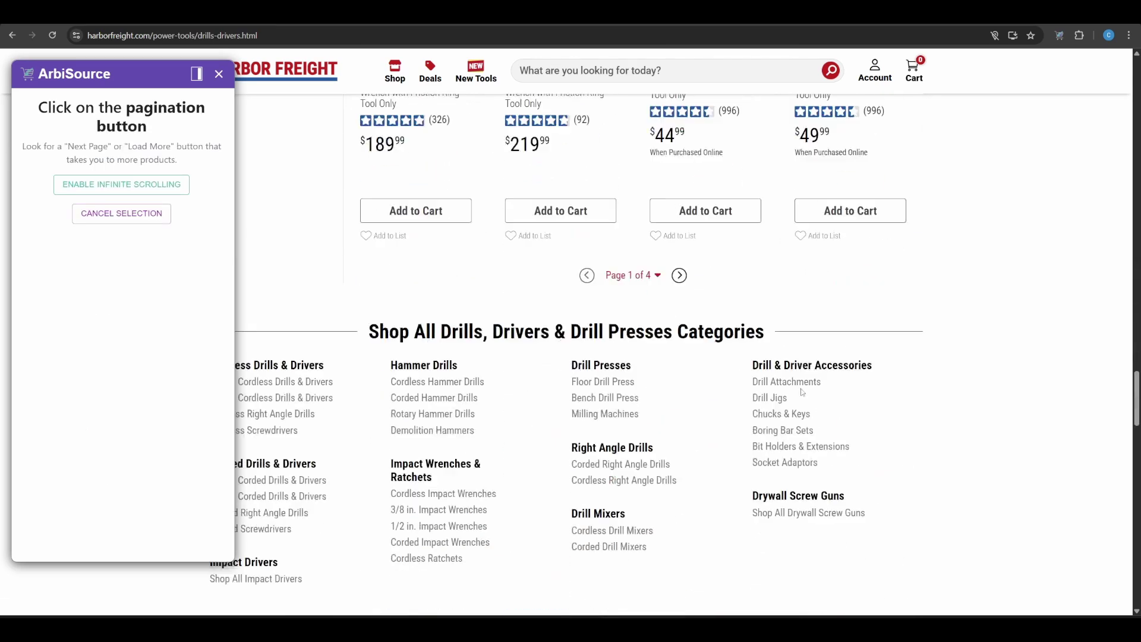
scroll(731, 387, up, 12)
scroll(731, 387, up, 5)
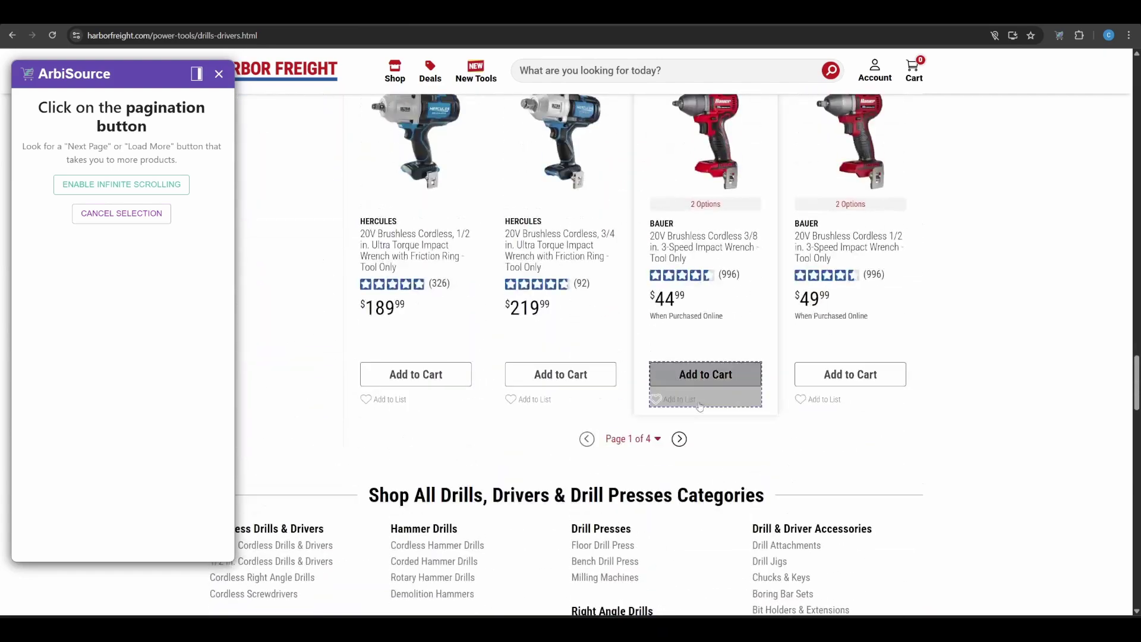
click(679, 439)
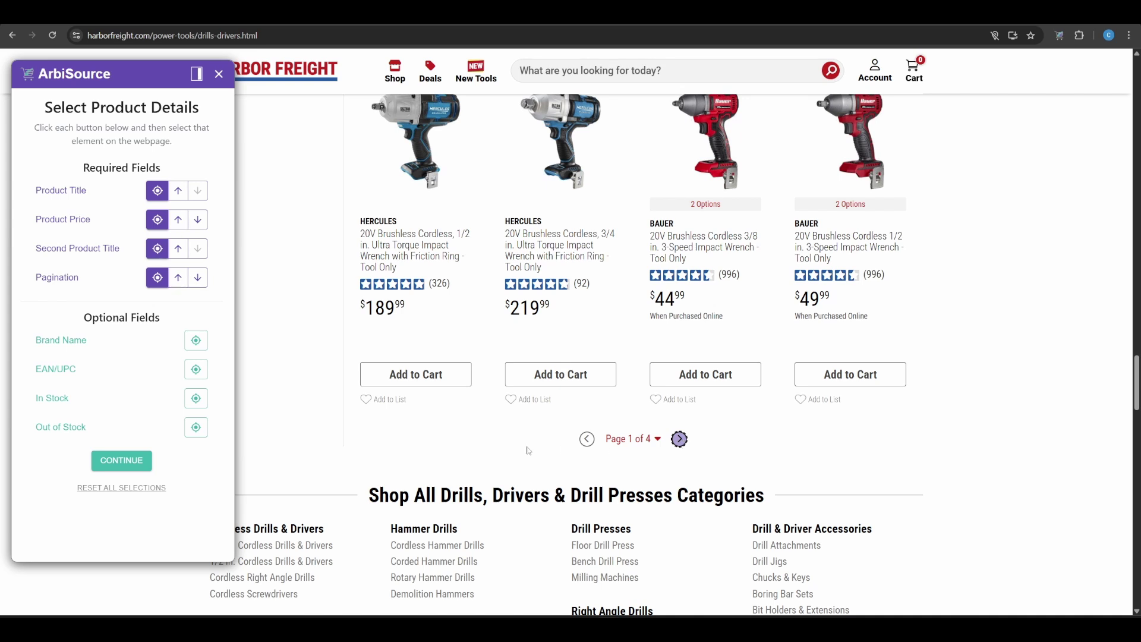
Map Brand Name to the HERCULES label and In Stock to the 'Add to Cart' text.
click(202, 346)
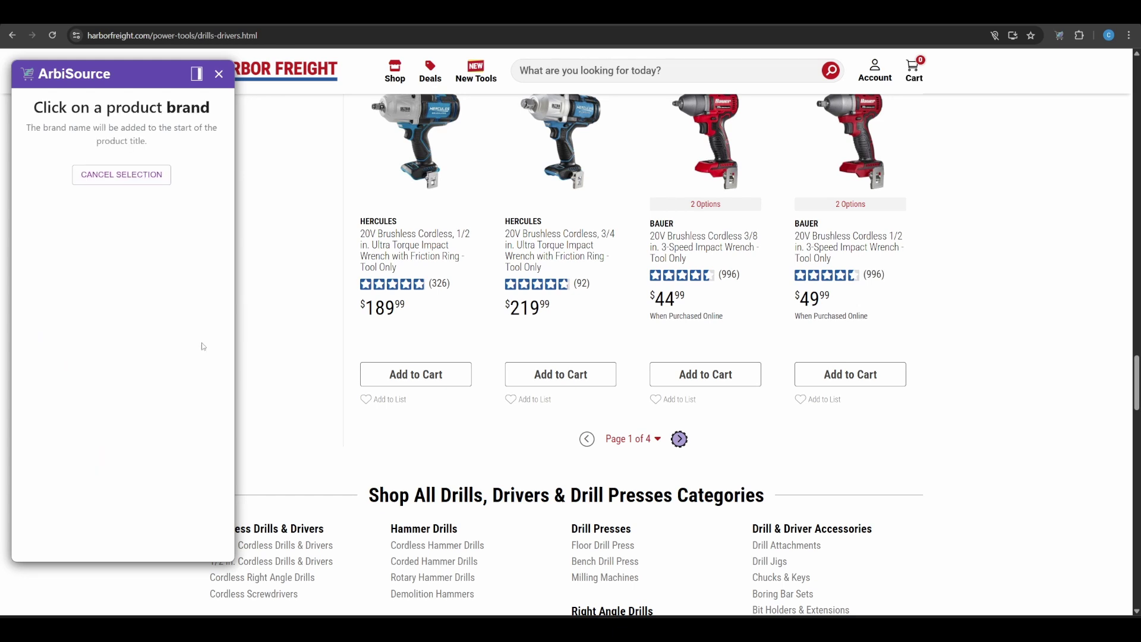
click(392, 224)
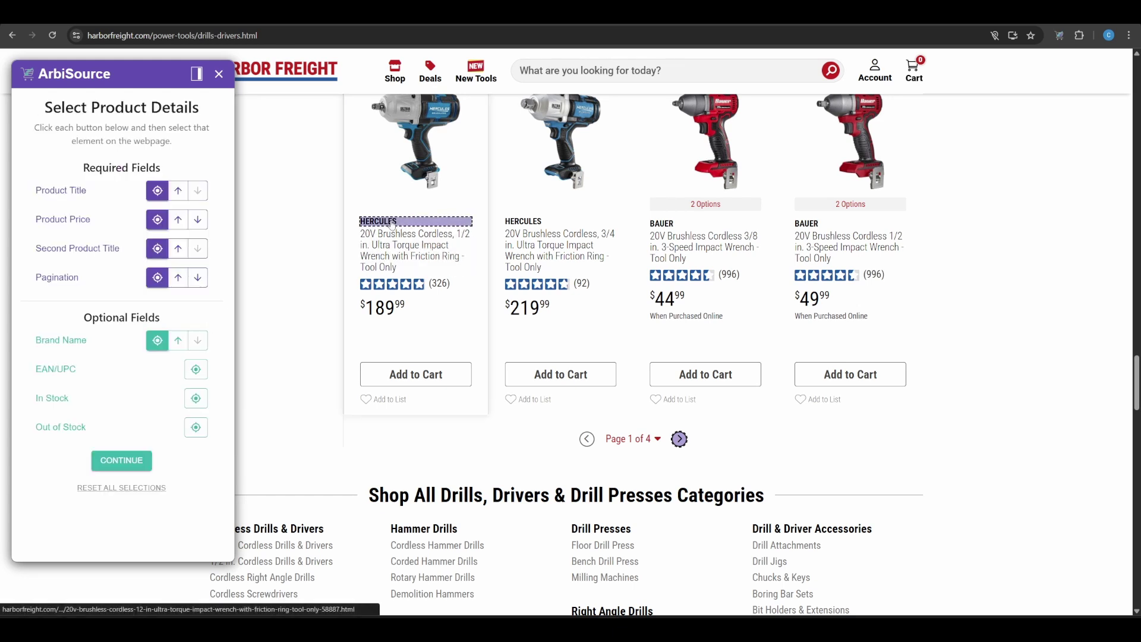
click(200, 401)
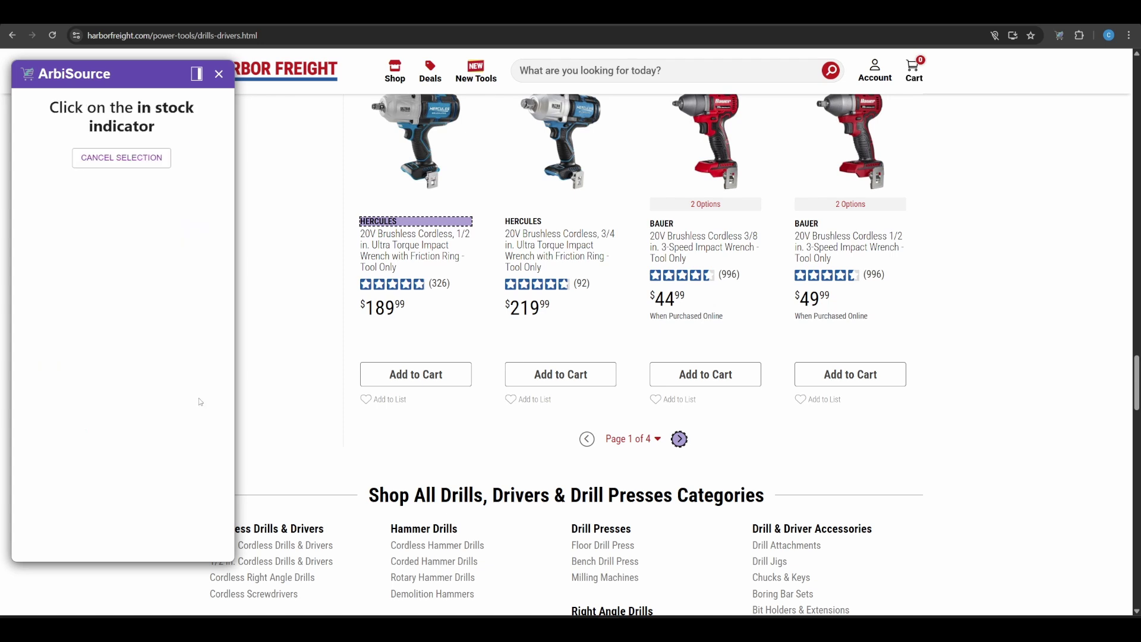
click(407, 380)
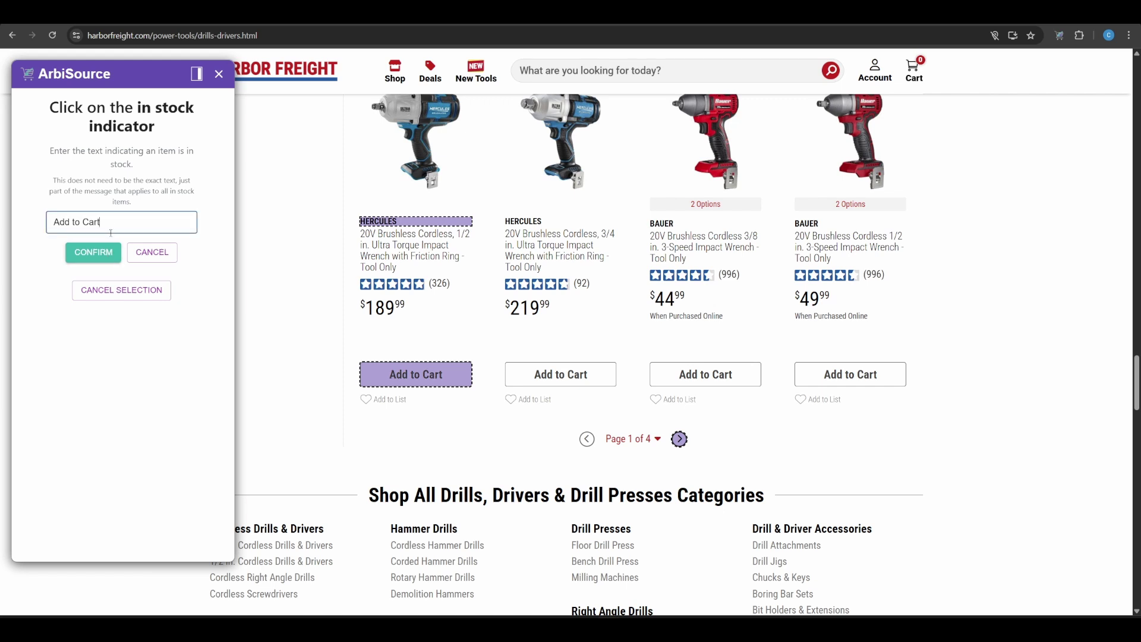
click(109, 260)
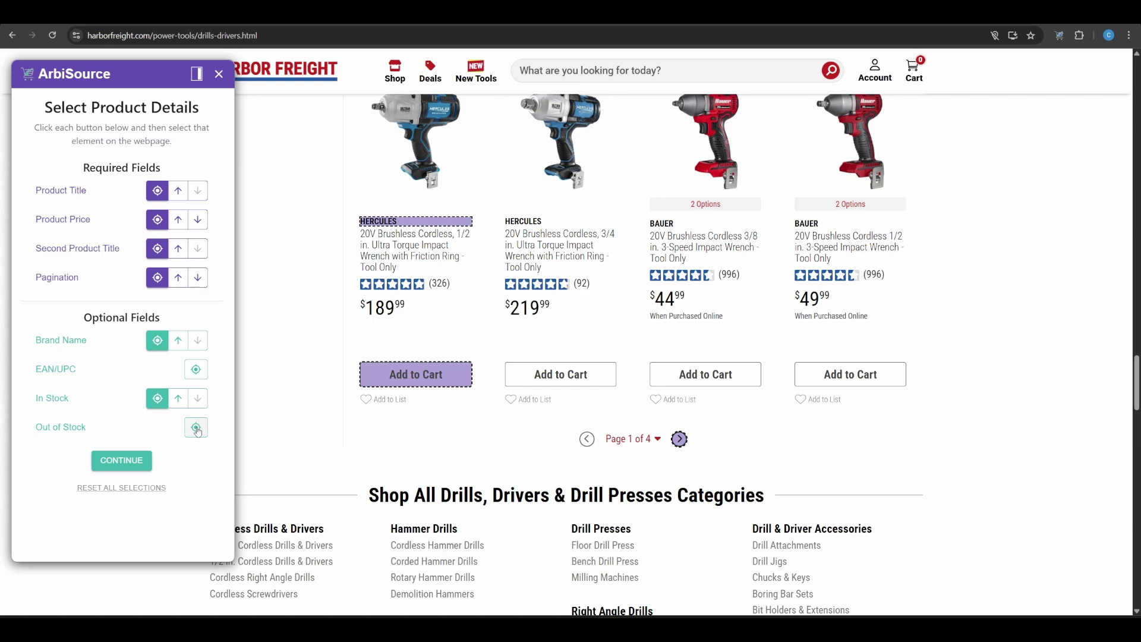
Preview the 36 found products and scroll through their titles, images, prices, URLs and stock.
click(123, 461)
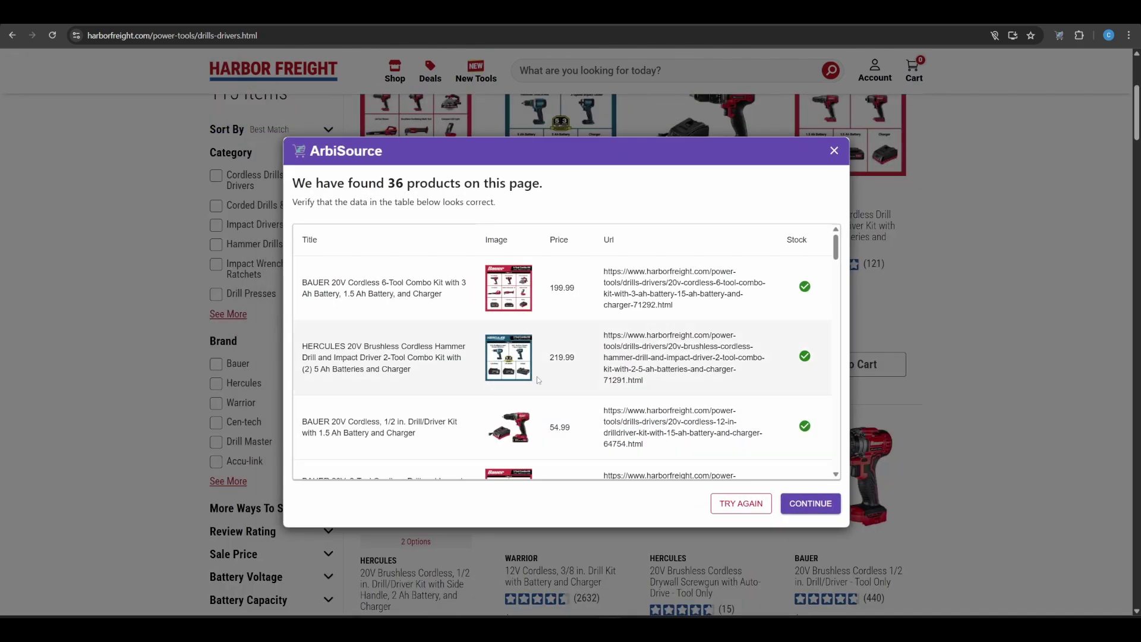
scroll(686, 343, down, 8)
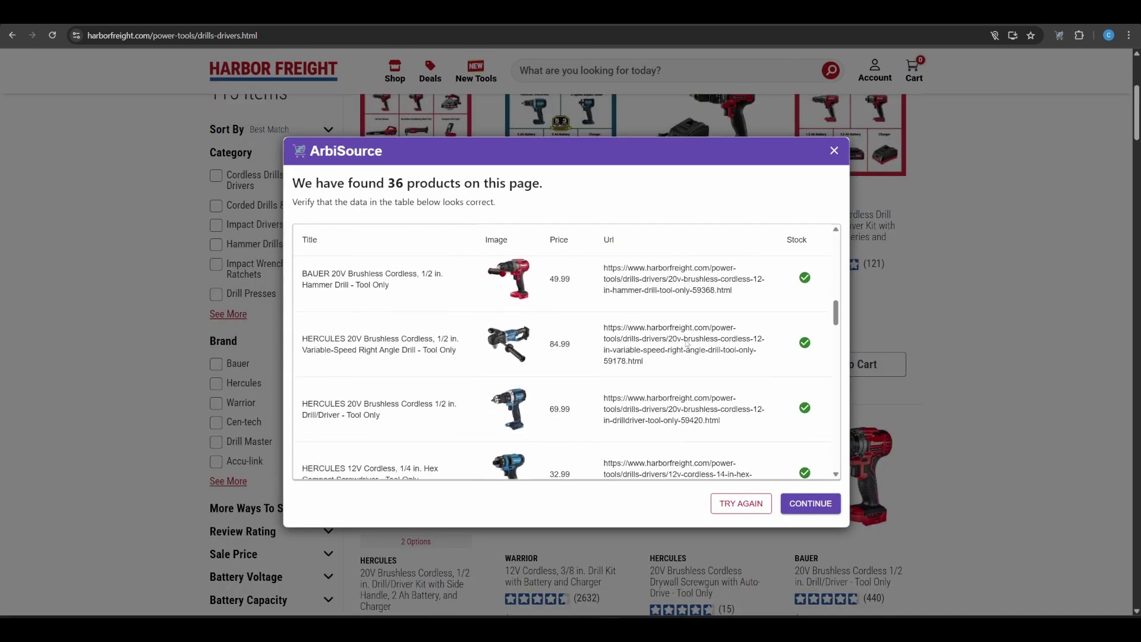
scroll(687, 343, down, 7)
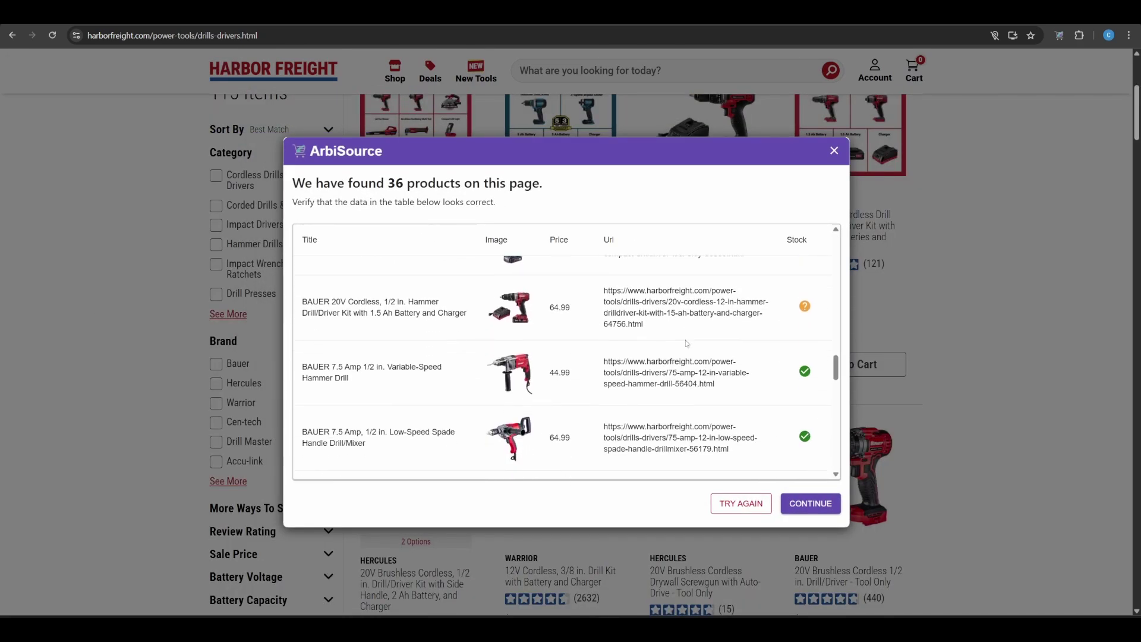
scroll(686, 344, down, 2)
scroll(687, 339, down, 5)
scroll(686, 341, down, 5)
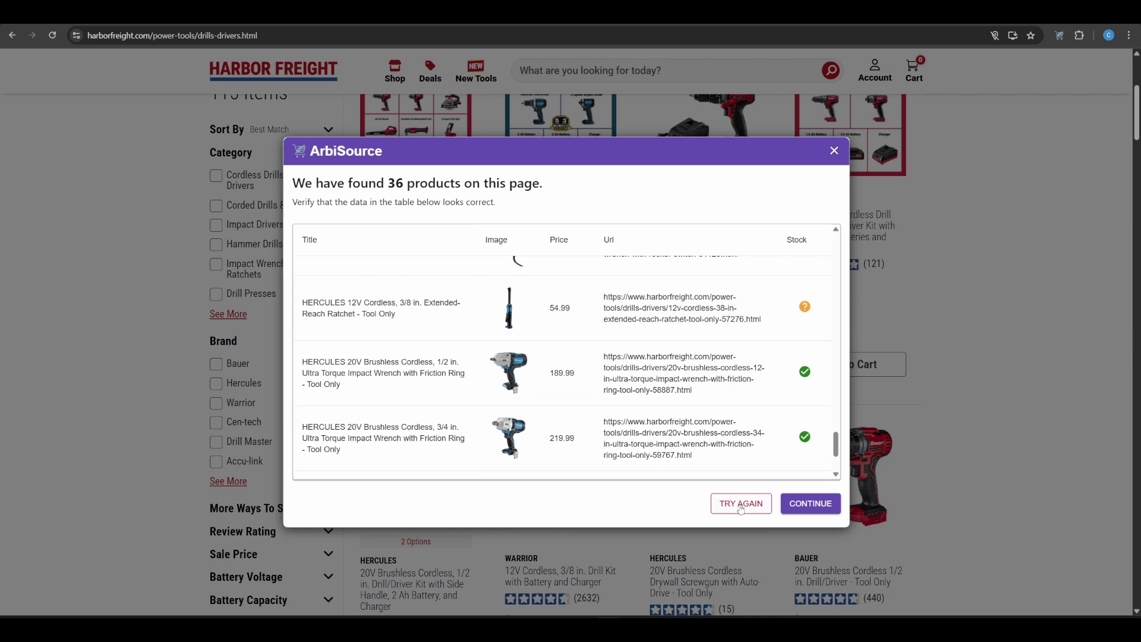
Accept the product data and run a scrape test with ArbiSource.
click(818, 503)
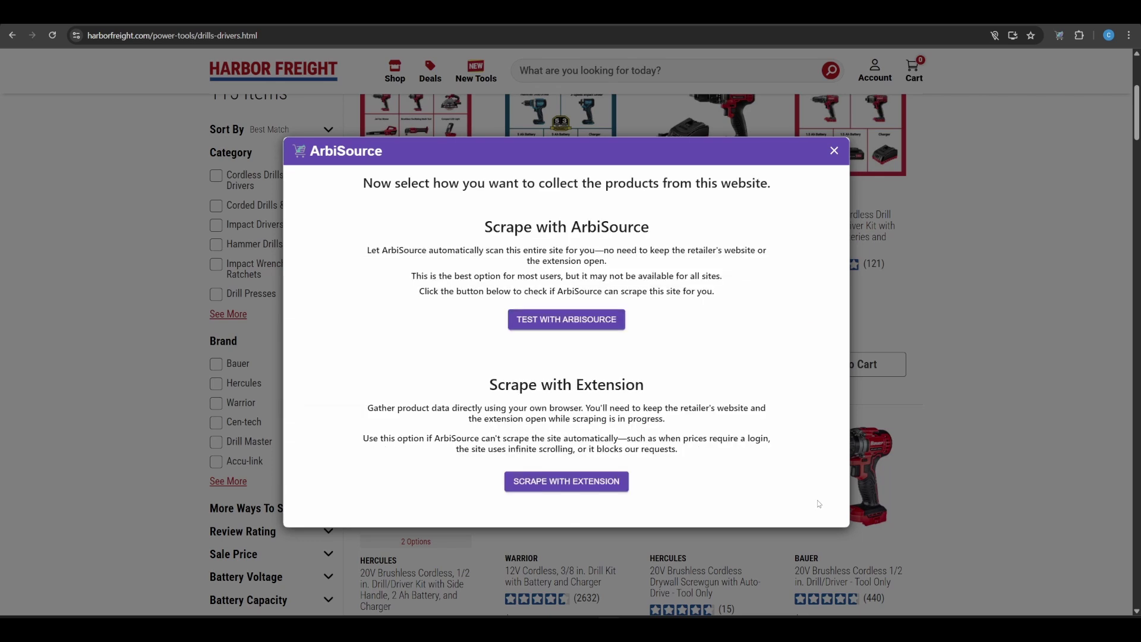
click(598, 326)
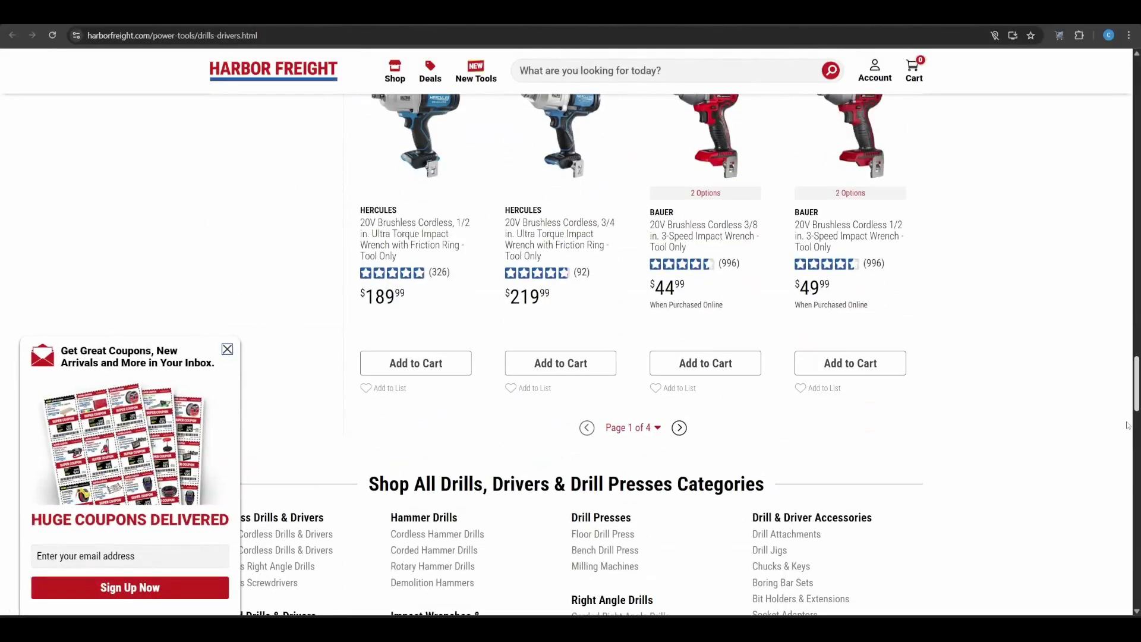
Supply the drills listing's page-2 address as the Next Page URL and retry the test.
click(683, 430)
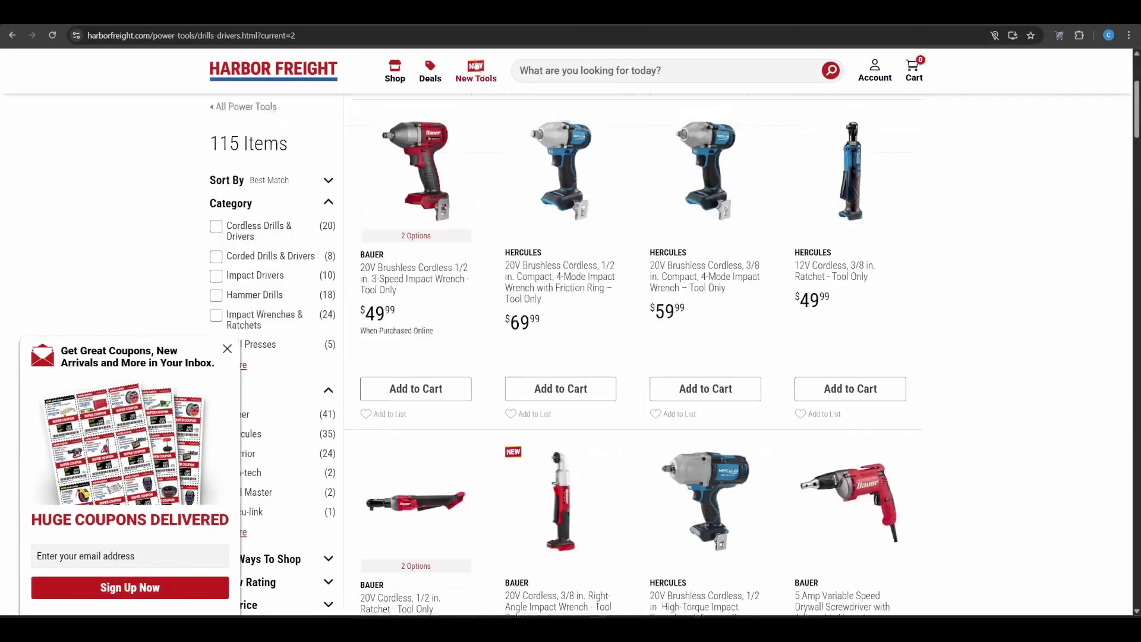
click(369, 27)
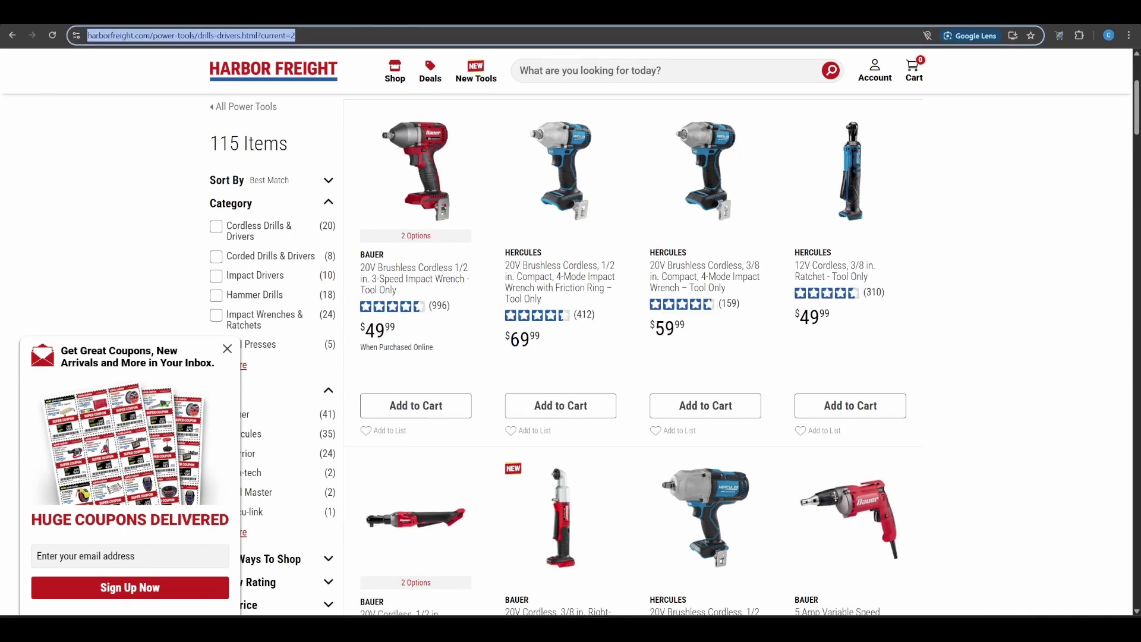
key(ctrl+c)
key(ctrl+shift+Tab)
click(453, 469)
key(ctrl+v)
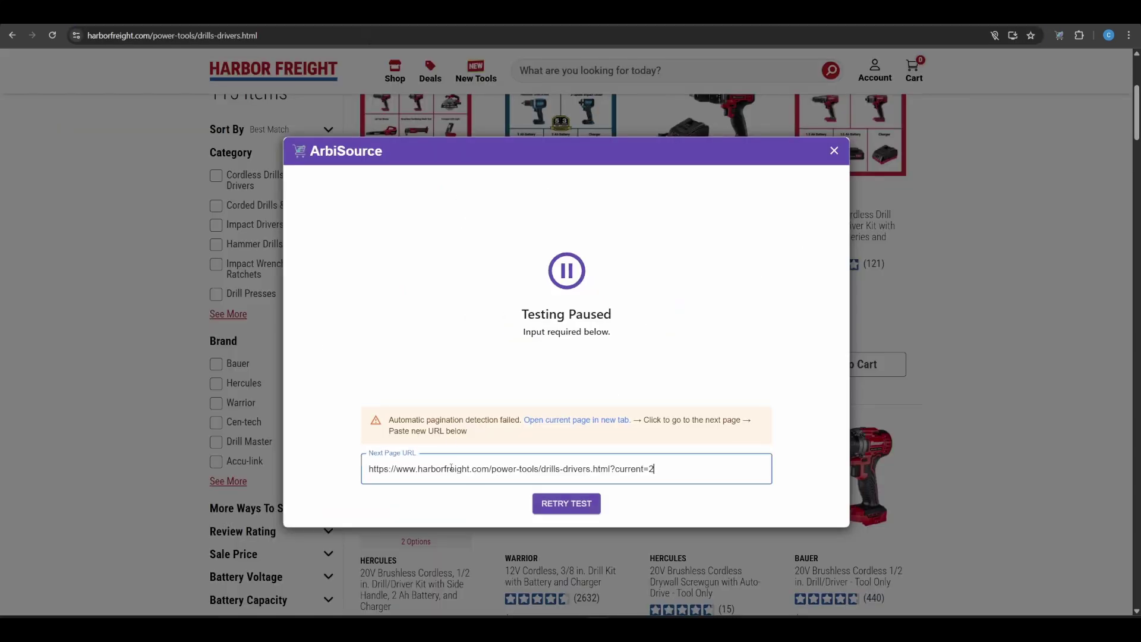
click(563, 510)
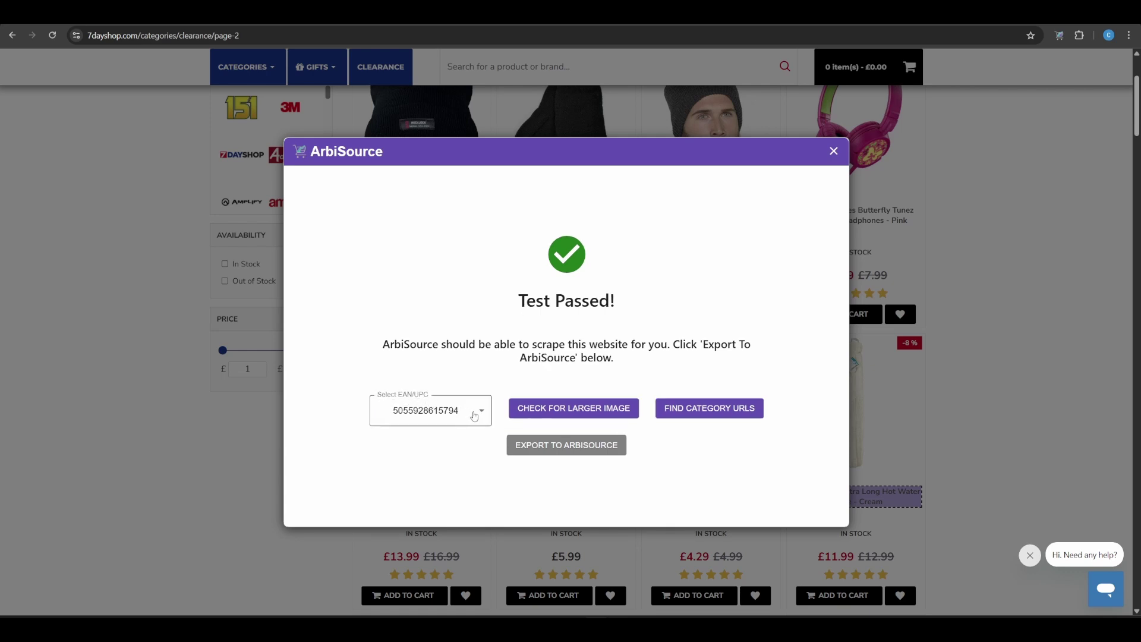
click(473, 416)
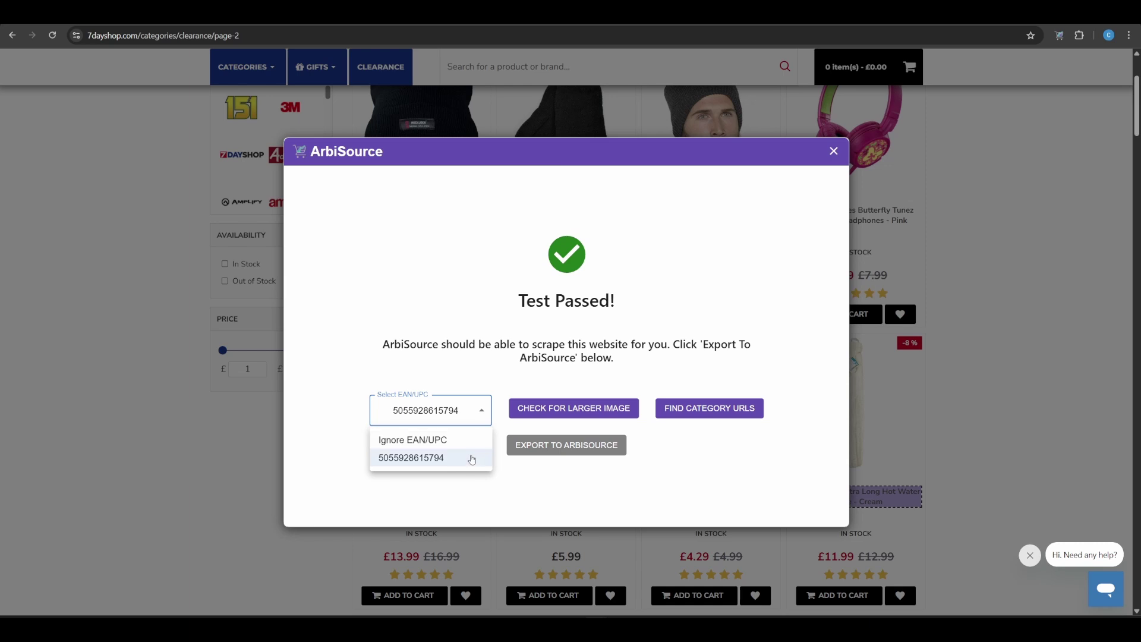
click(473, 416)
click(538, 412)
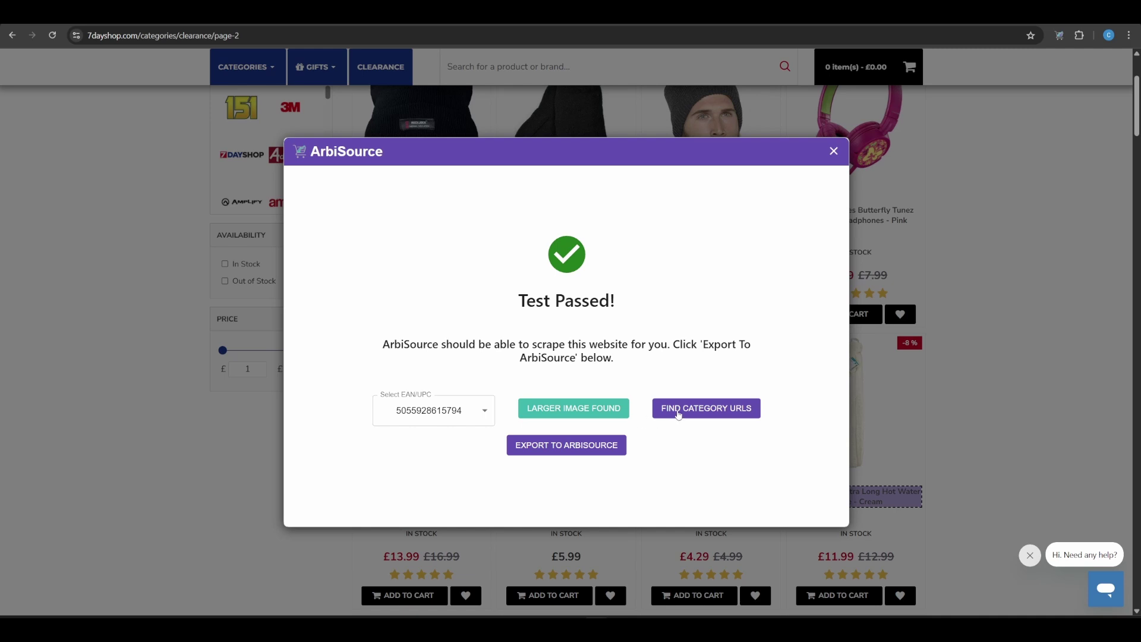
Find and review the 7 category URLs, then export the Harbor Freight scan to ArbiSource Custom Scans.
click(678, 410)
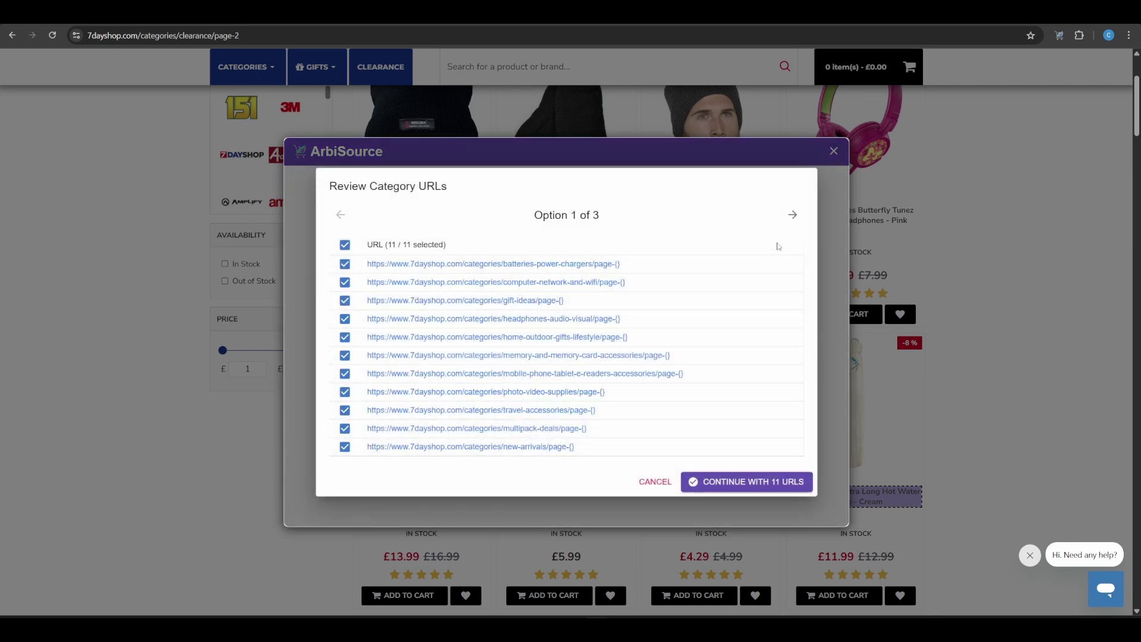
click(792, 215)
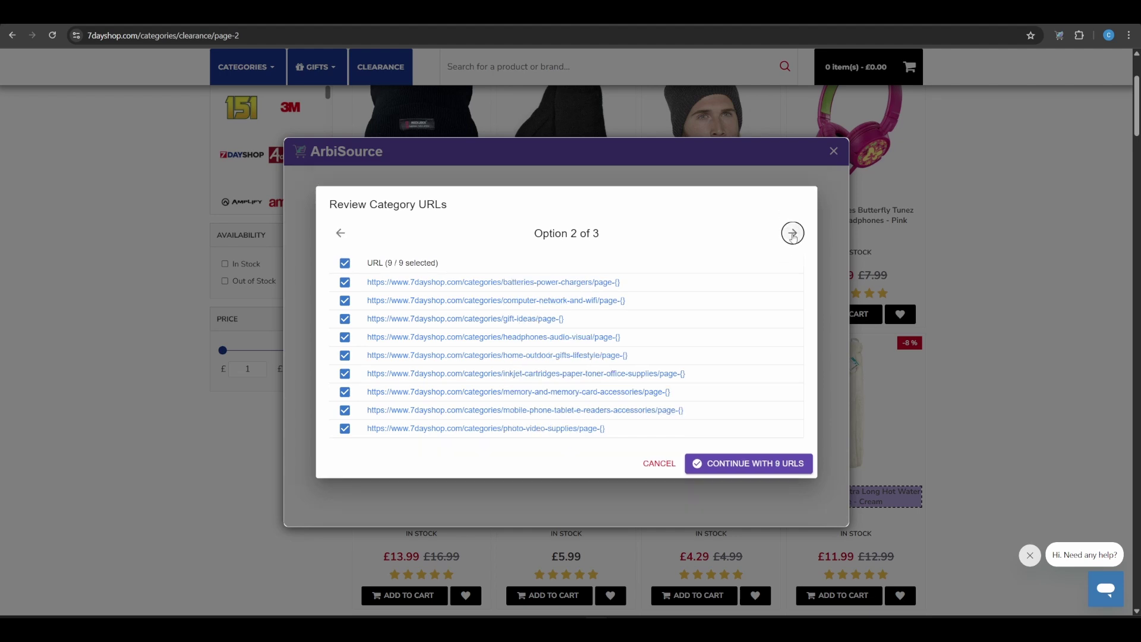
click(793, 233)
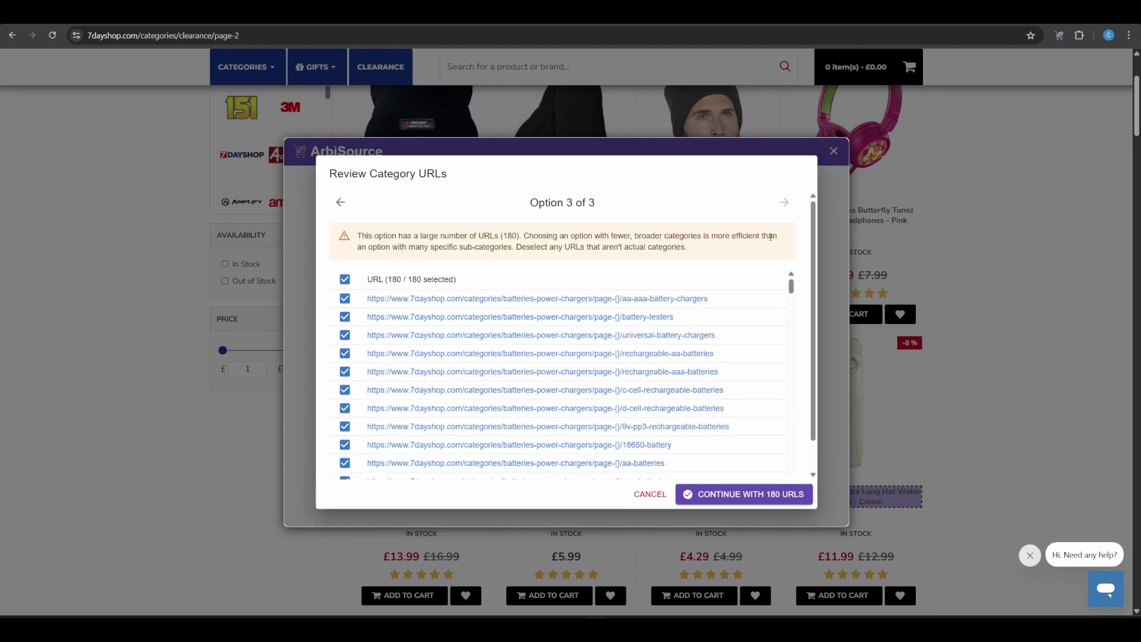
click(340, 202)
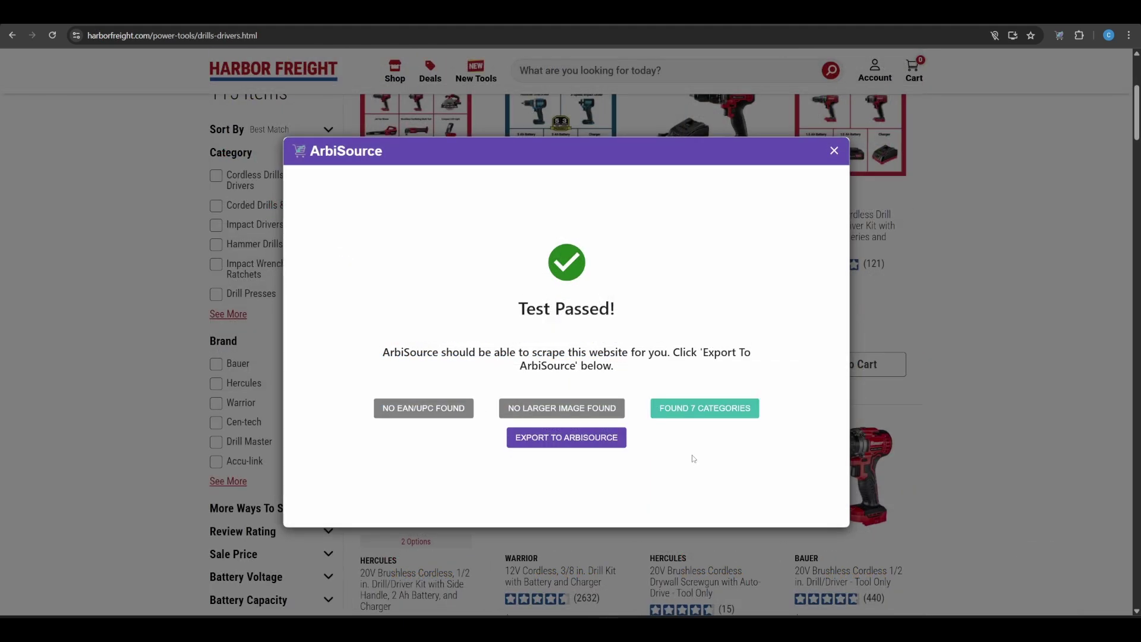
click(584, 442)
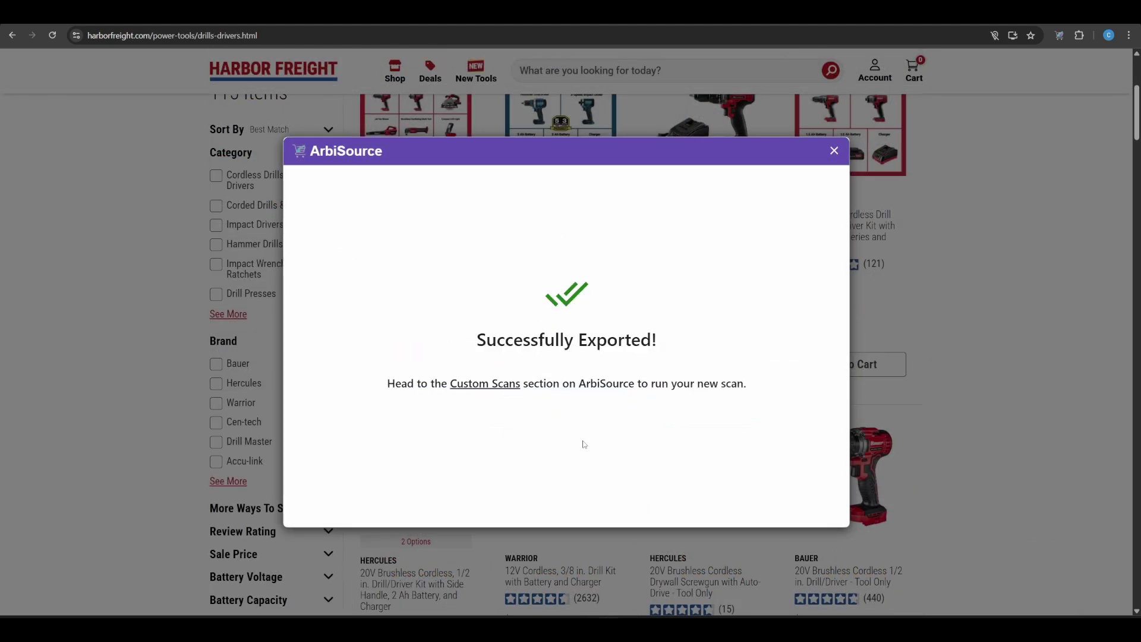
click(504, 388)
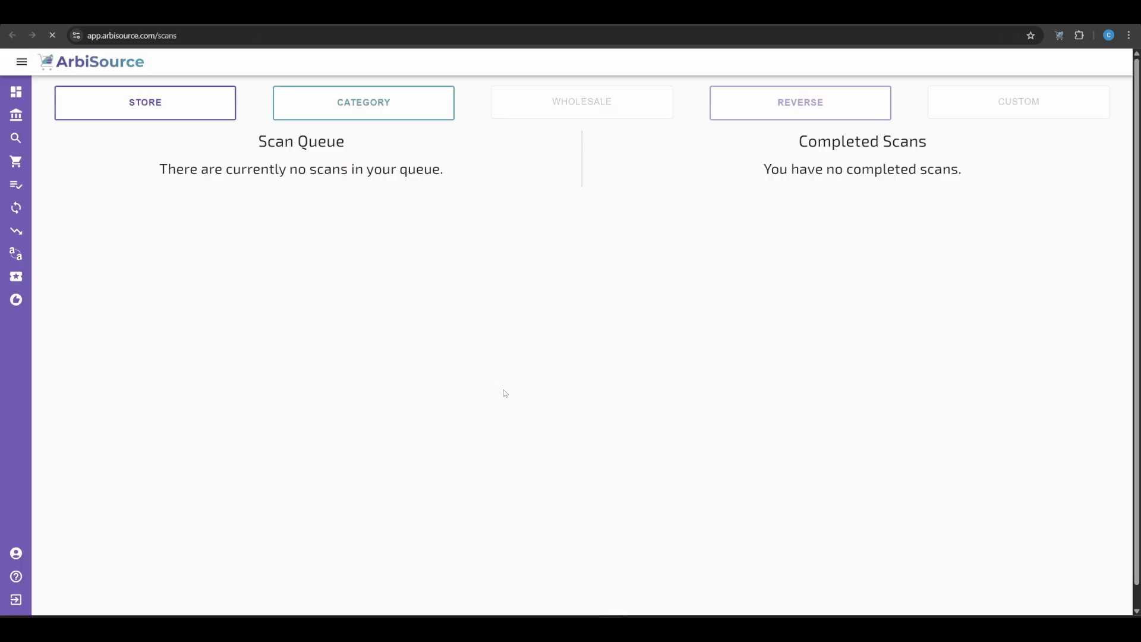
Start the Harborfreight custom scan, then open its Edit Scan Details.
click(990, 118)
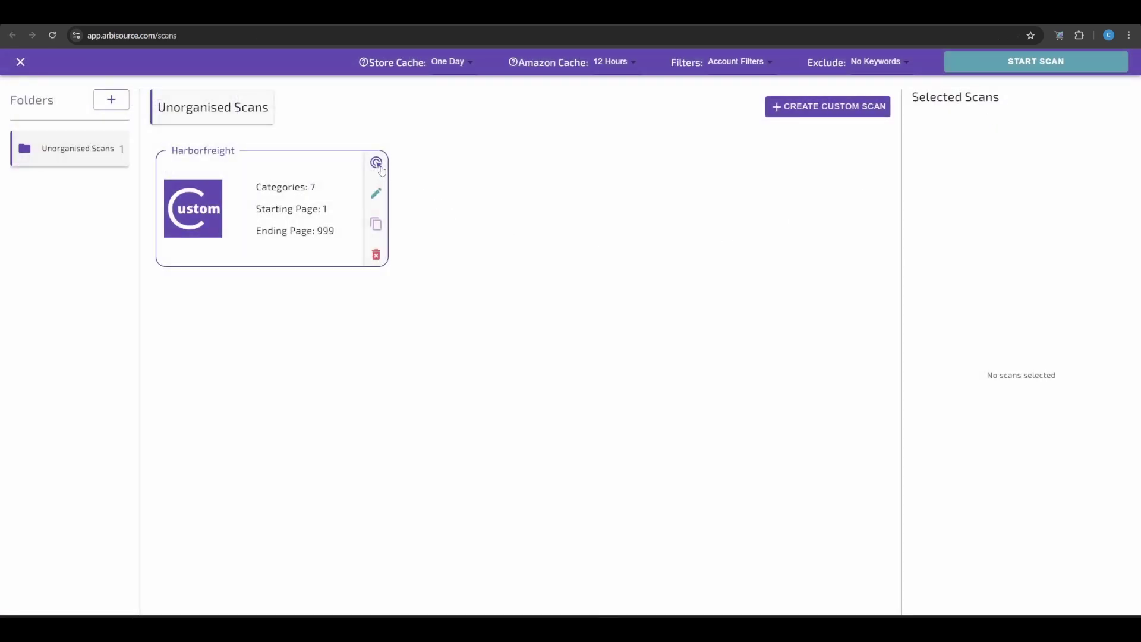
click(376, 162)
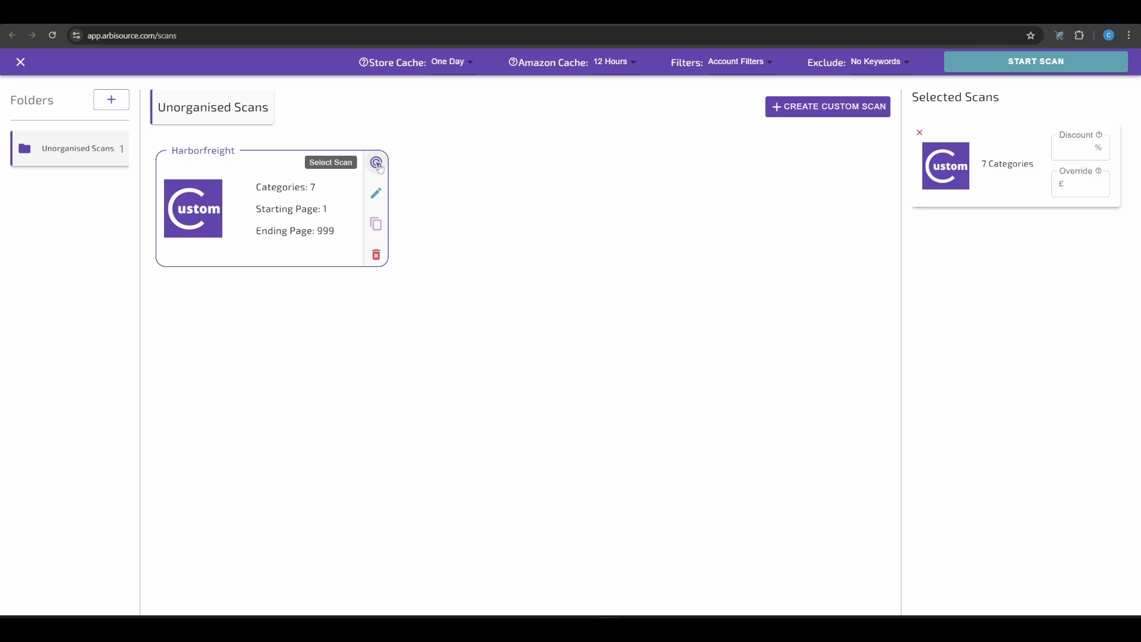
click(1012, 64)
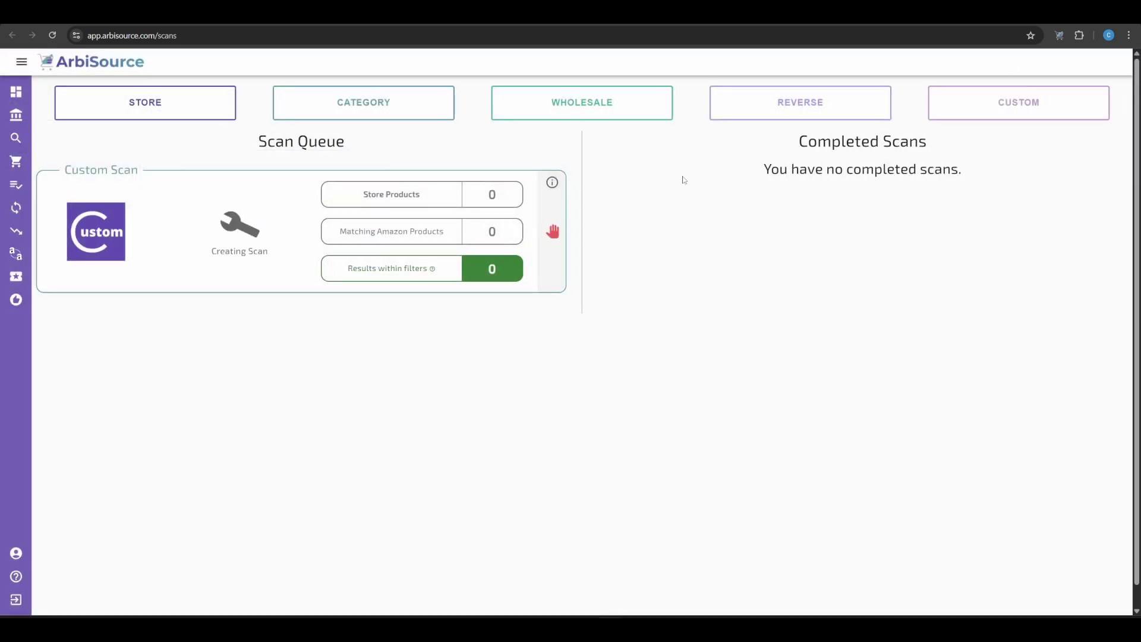
click(552, 231)
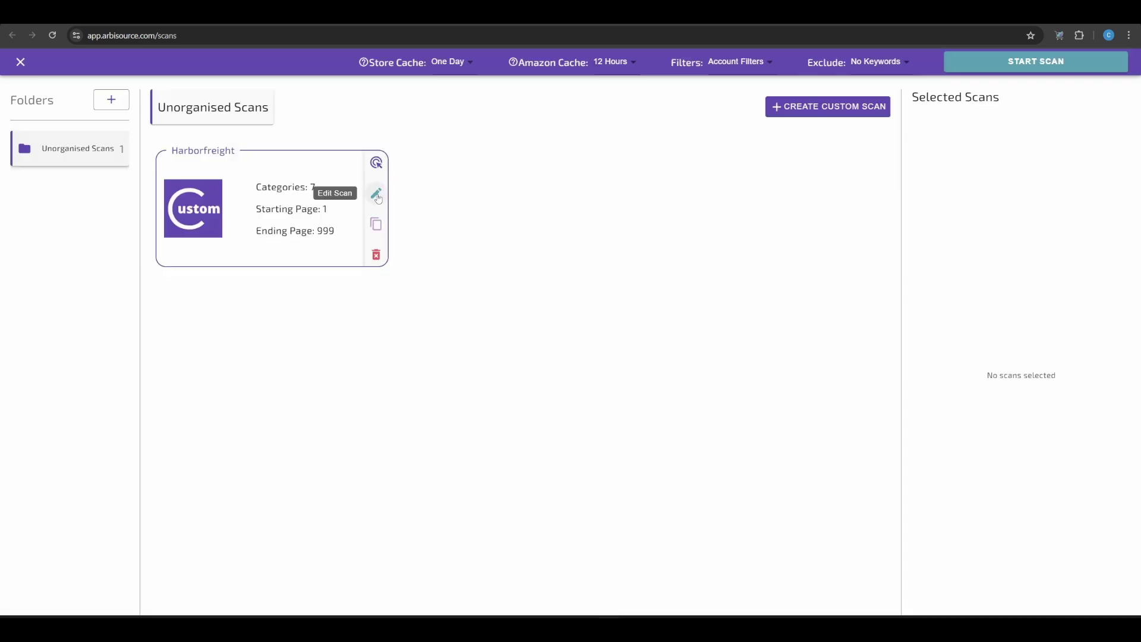
click(376, 194)
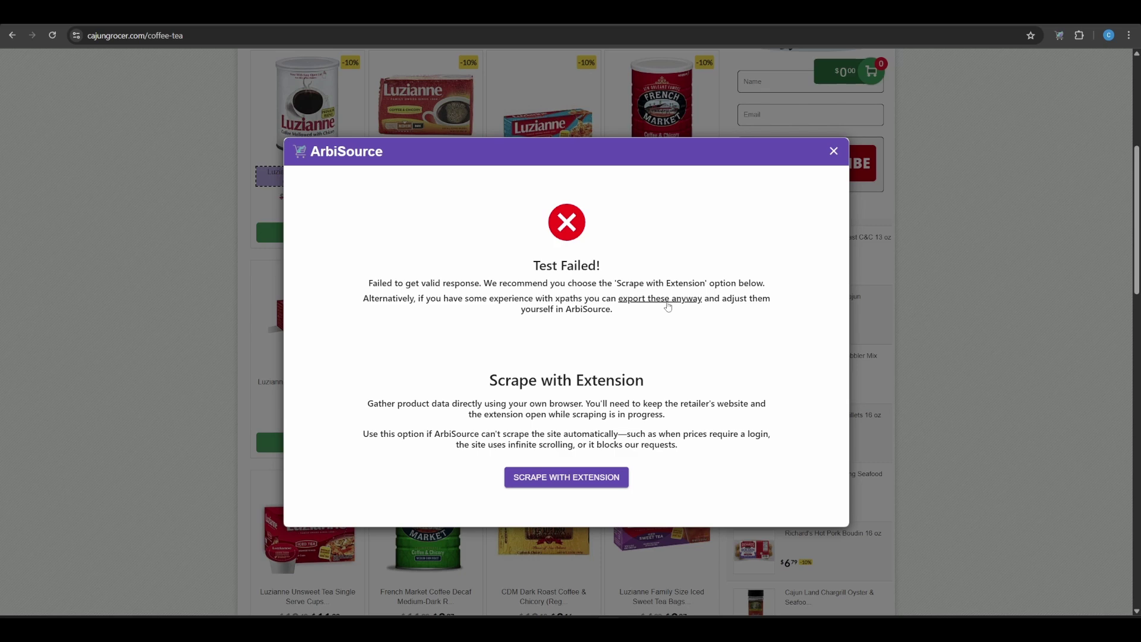
Choose Scrape with Extension with Discount % 10 and Account Filters as the filter setting.
click(585, 482)
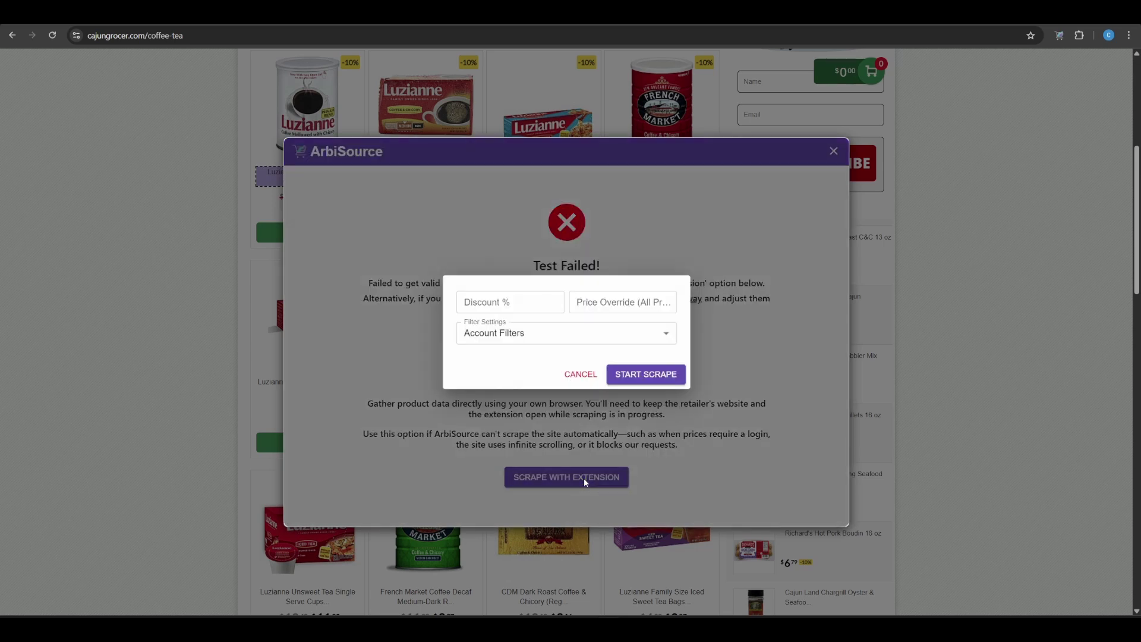
click(503, 306)
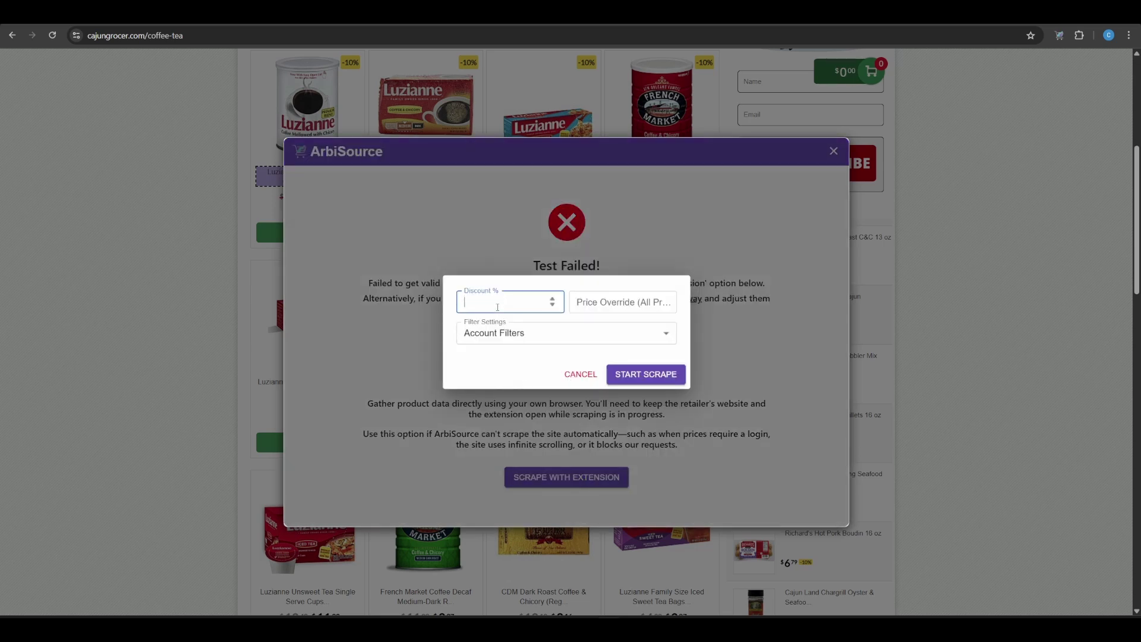
text(10)
click(651, 307)
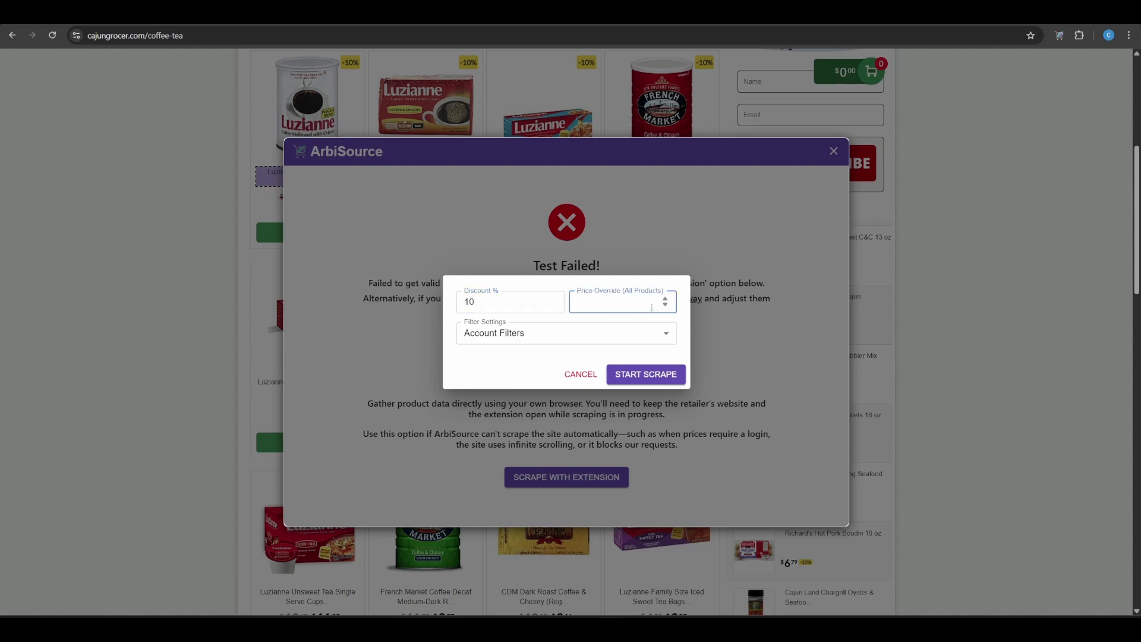
click(553, 340)
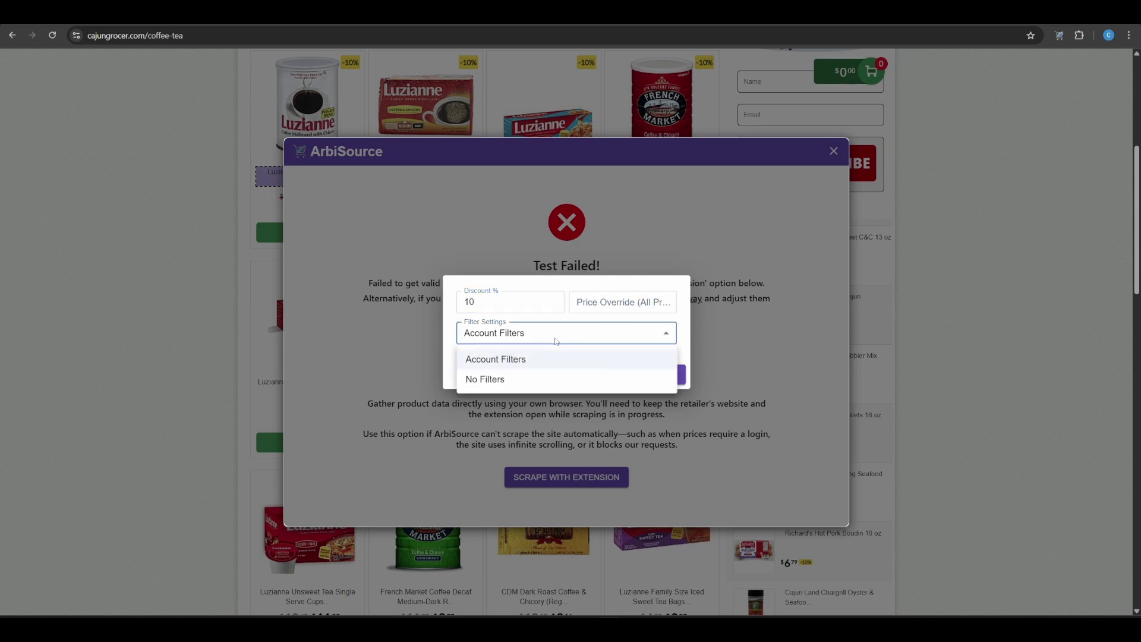
click(533, 361)
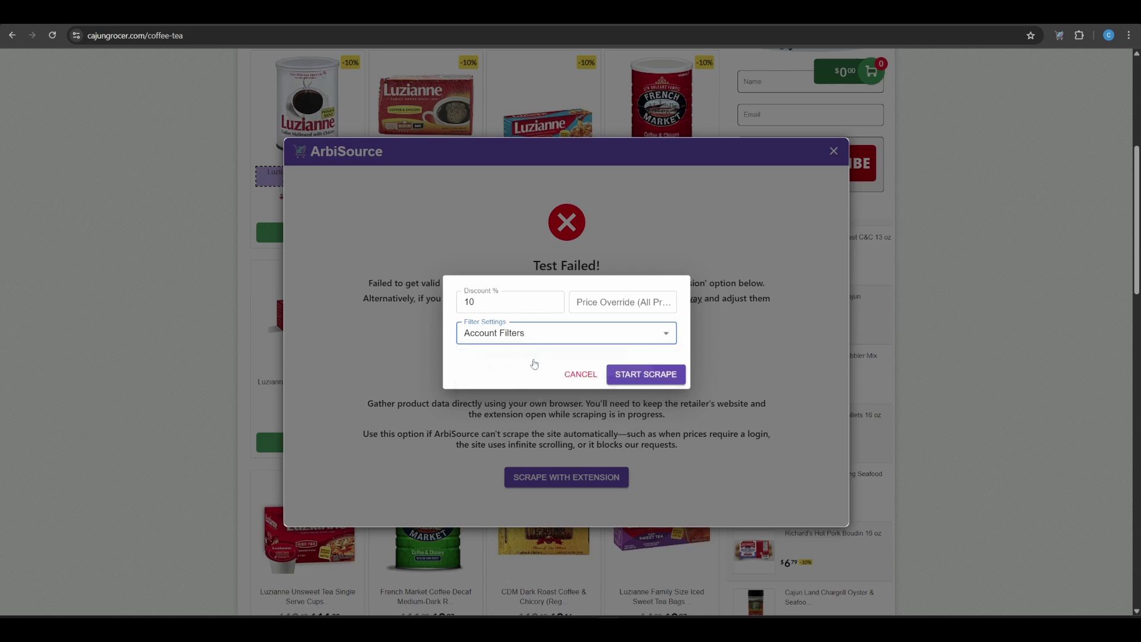
Start the coffee-tea category scrape and let it collect 101 products.
click(646, 375)
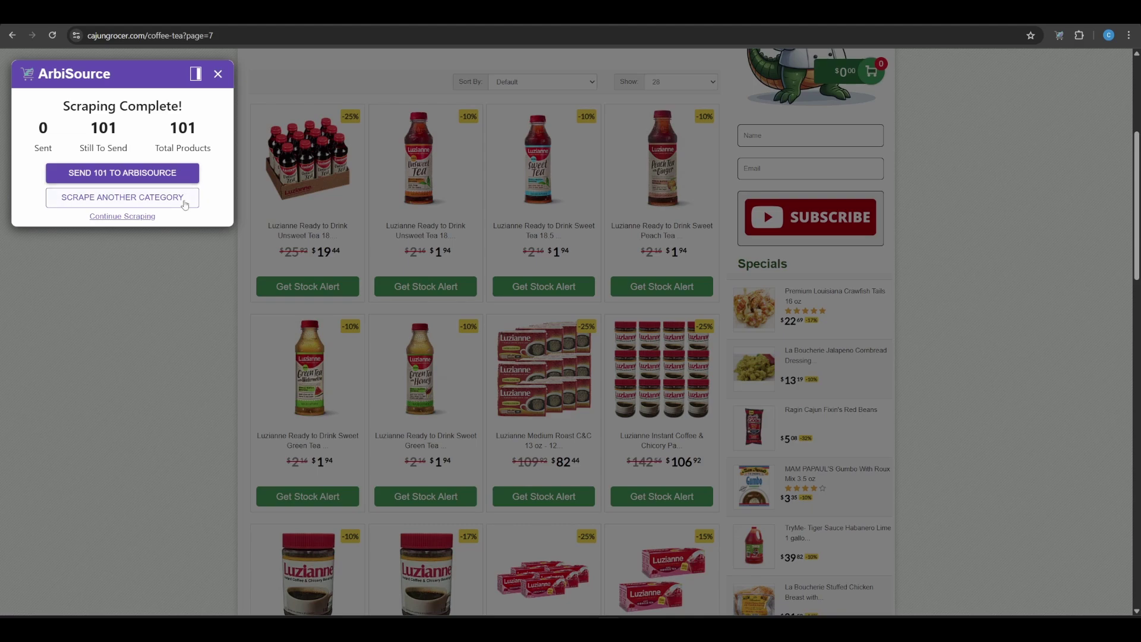
Go to Seafood > Crab > Crab Cakes and scrape that category as well.
click(185, 201)
scroll(416, 267, up, 5)
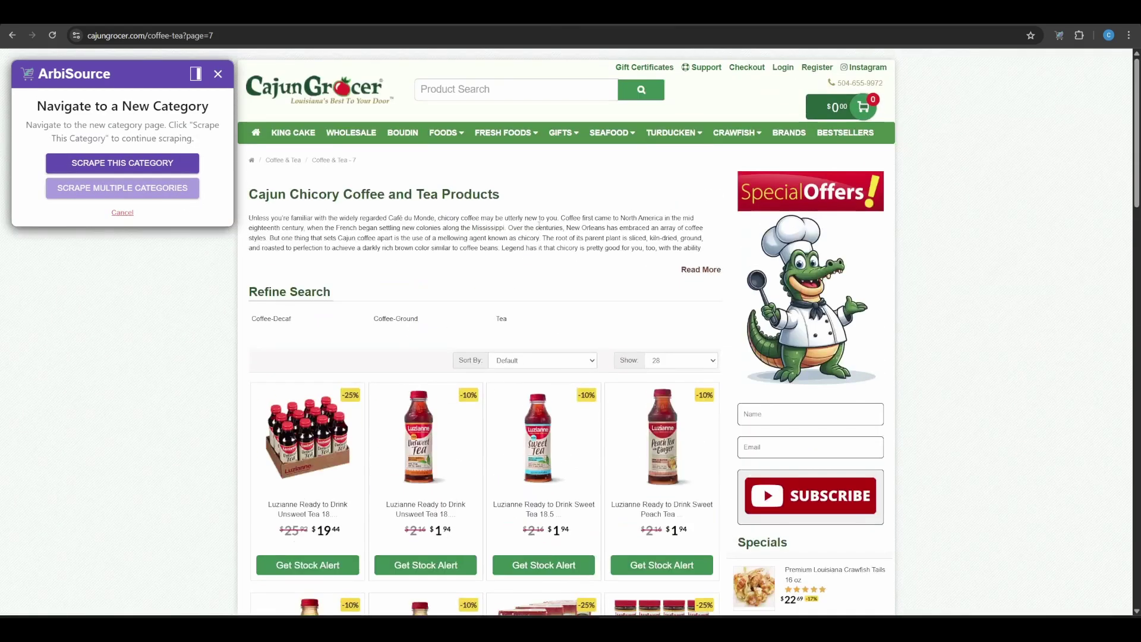
mouse_move(612, 133)
mouse_move(610, 174)
click(697, 174)
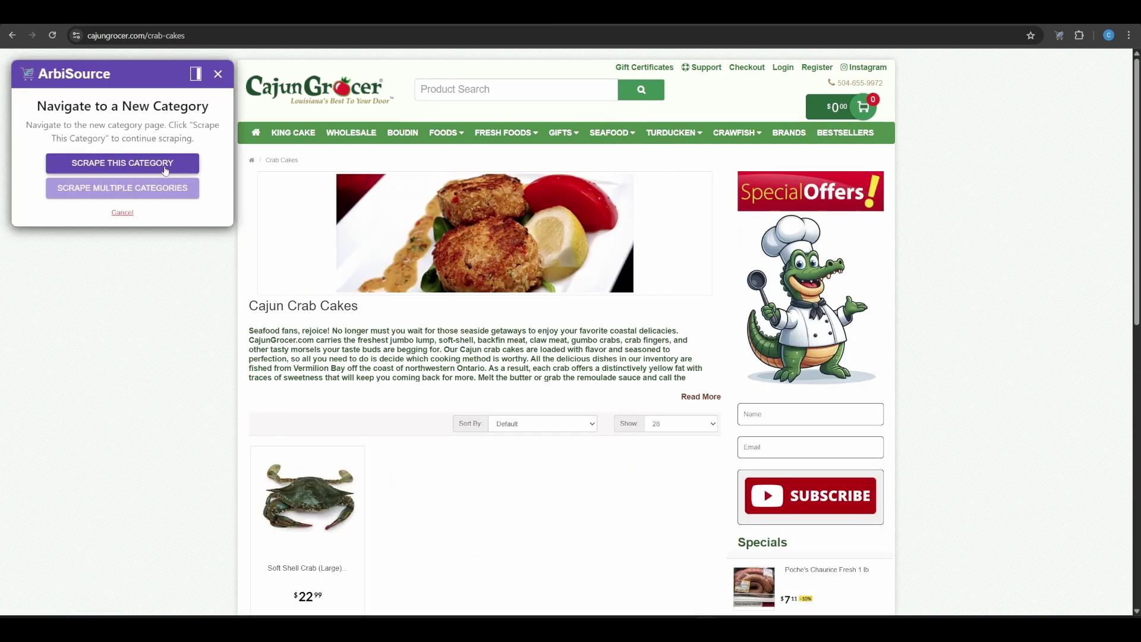
click(165, 169)
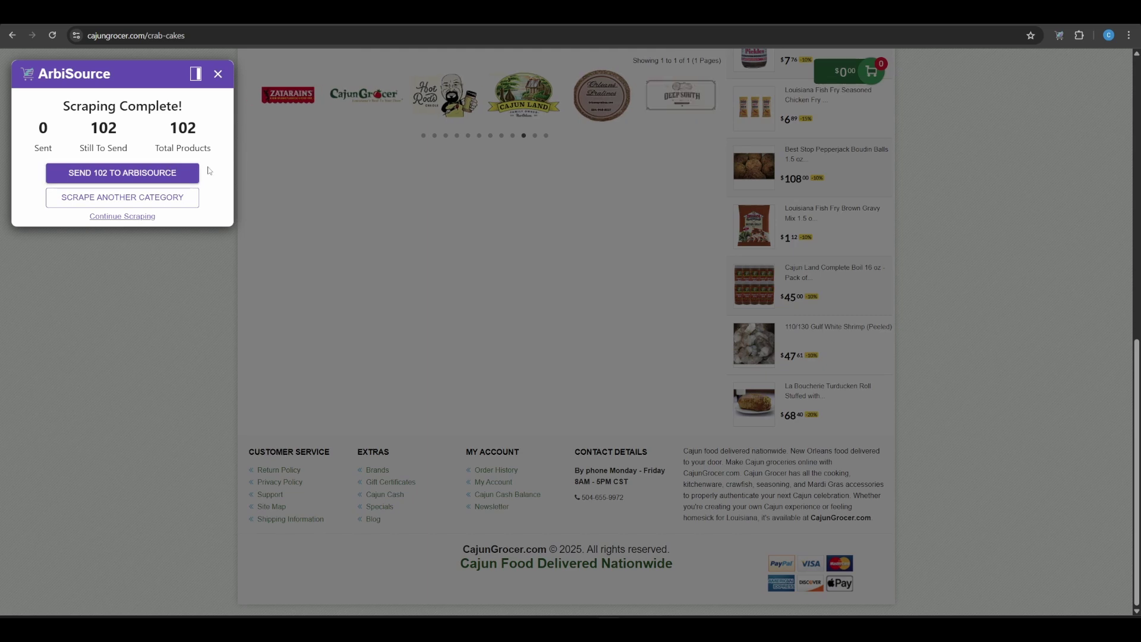
Reopen the assistant and begin a new Scrape Multiple Categories session.
click(218, 74)
click(1058, 39)
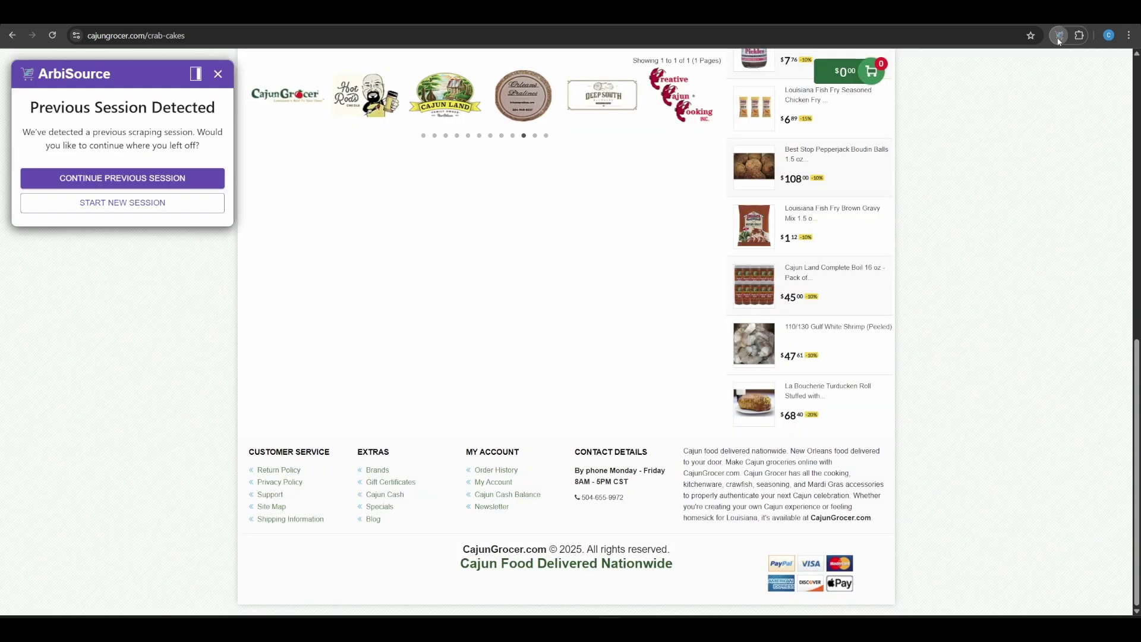
click(206, 201)
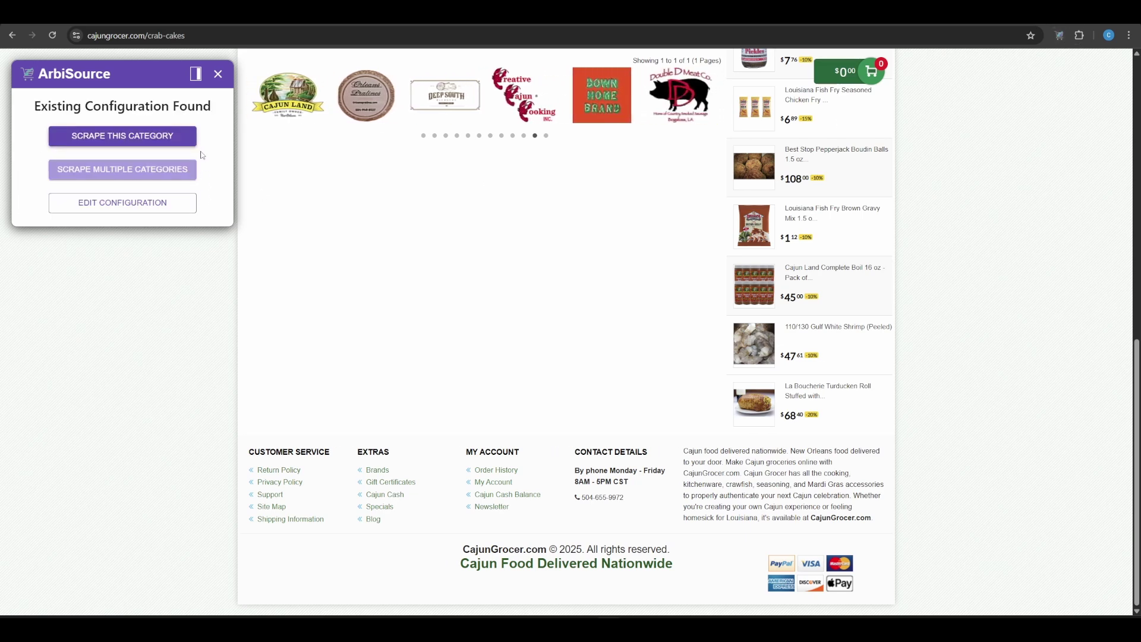
click(185, 178)
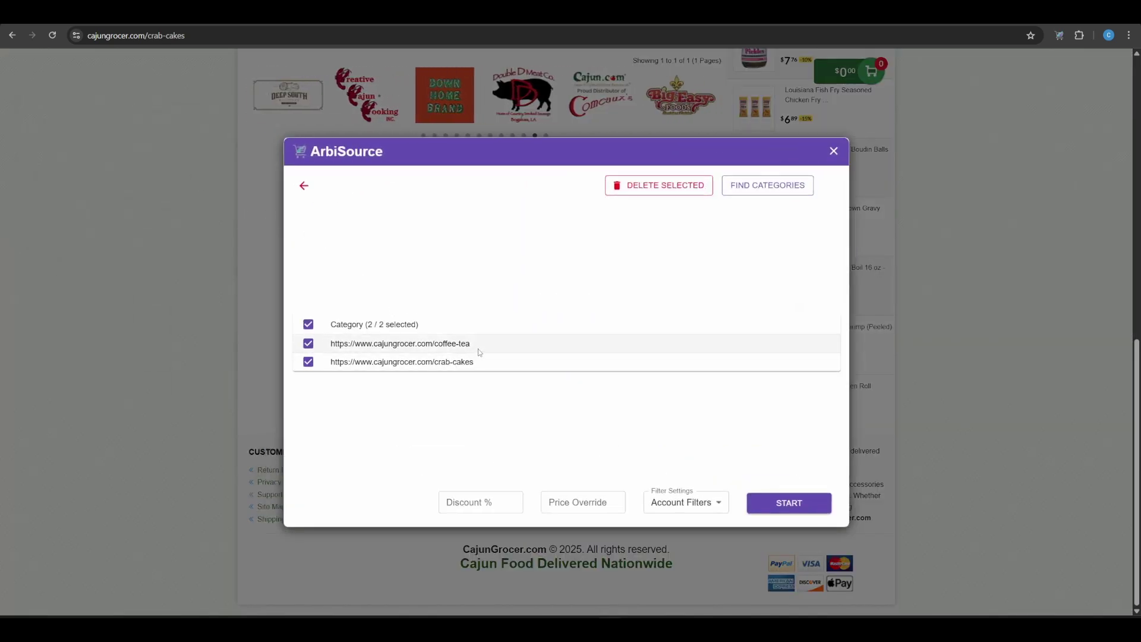
Find categories, accept Option 2's 57 URLs, and start scraping all 58 categories.
click(764, 194)
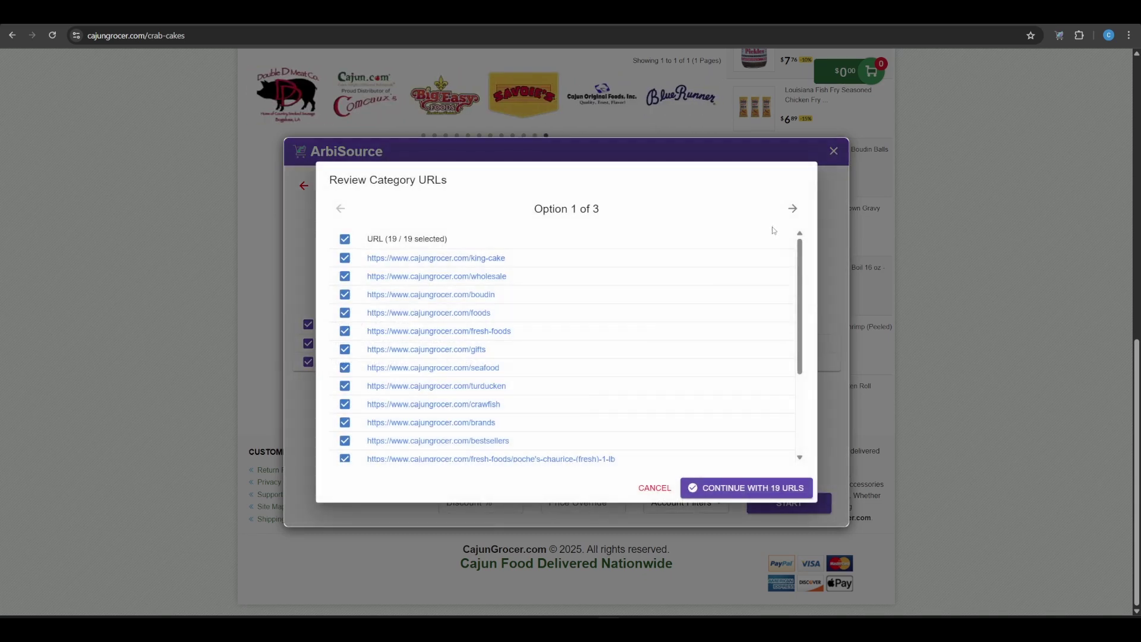
click(794, 209)
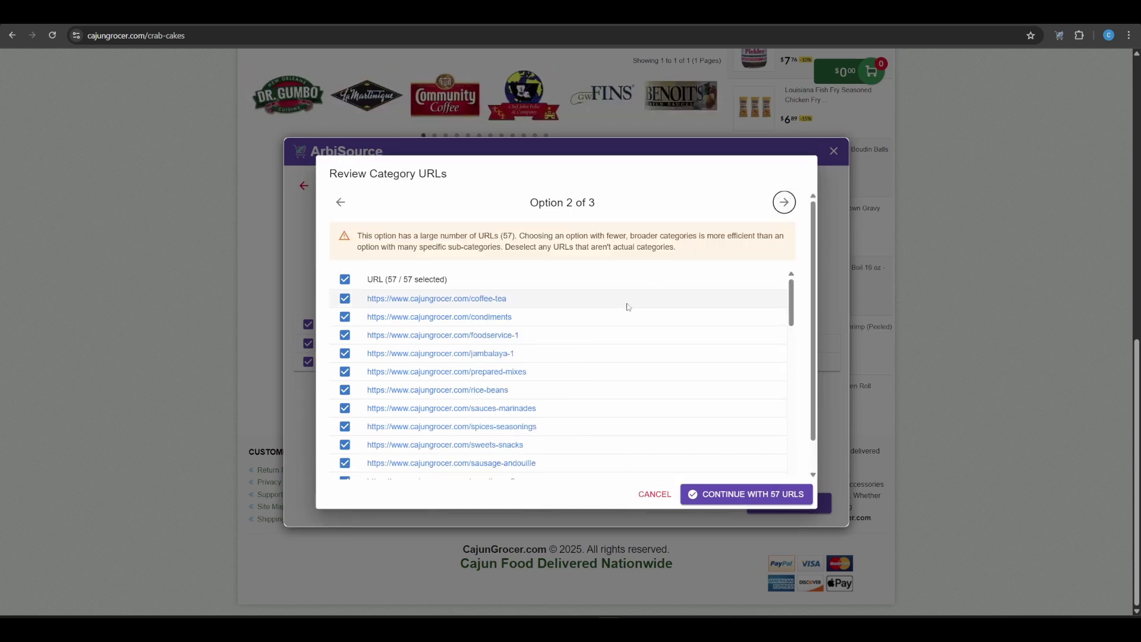
scroll(622, 306, down, 6)
scroll(622, 310, down, 5)
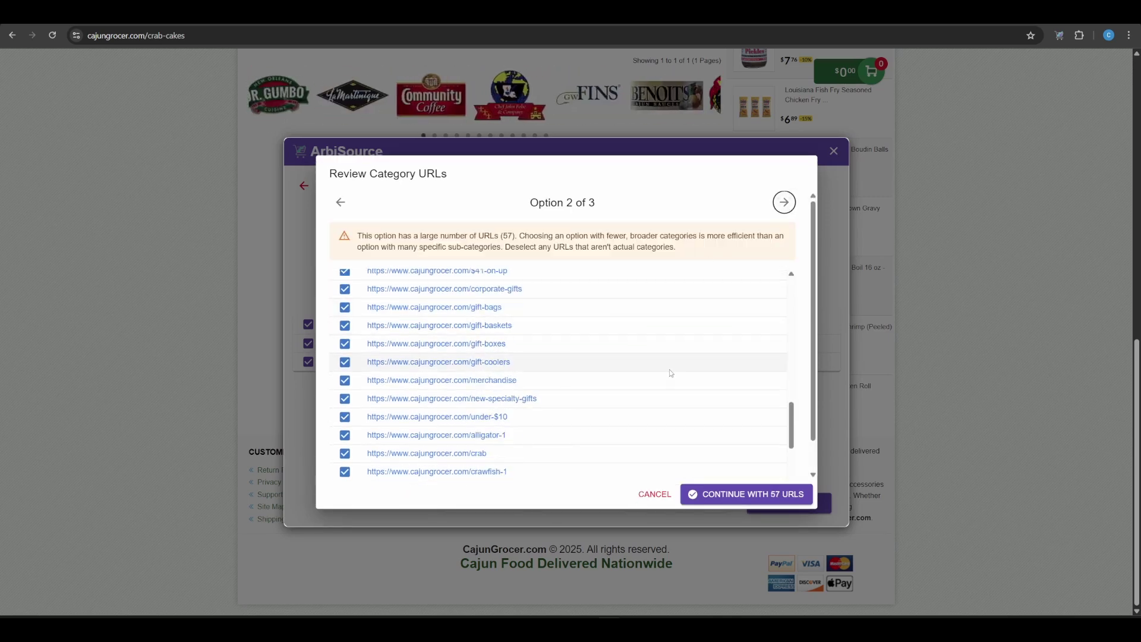
scroll(696, 410, down, 5)
click(709, 489)
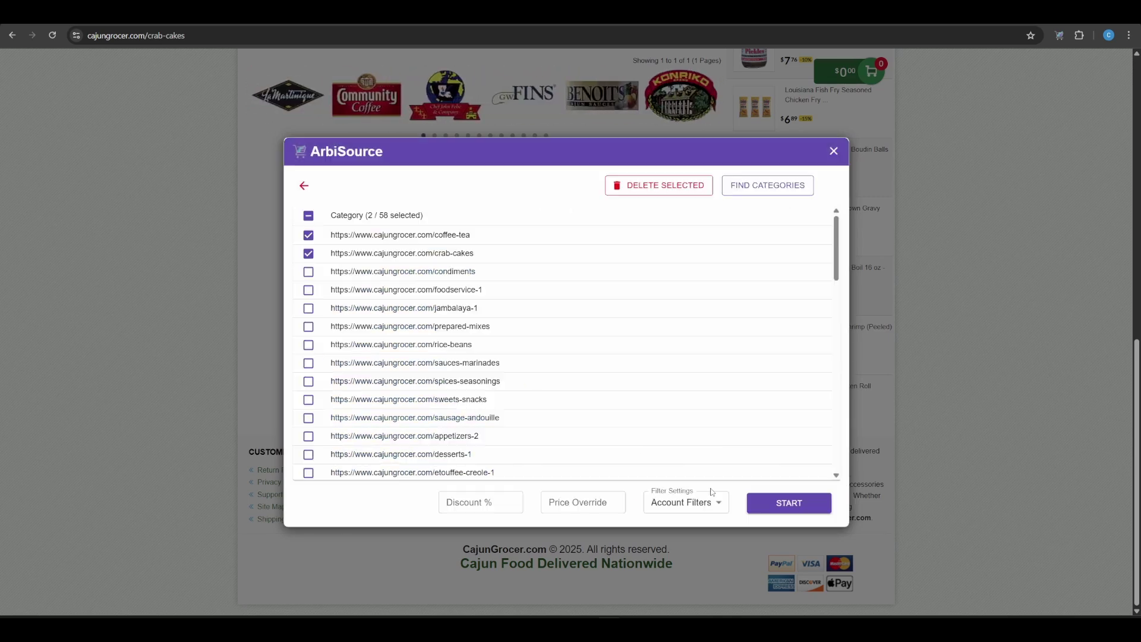
click(788, 503)
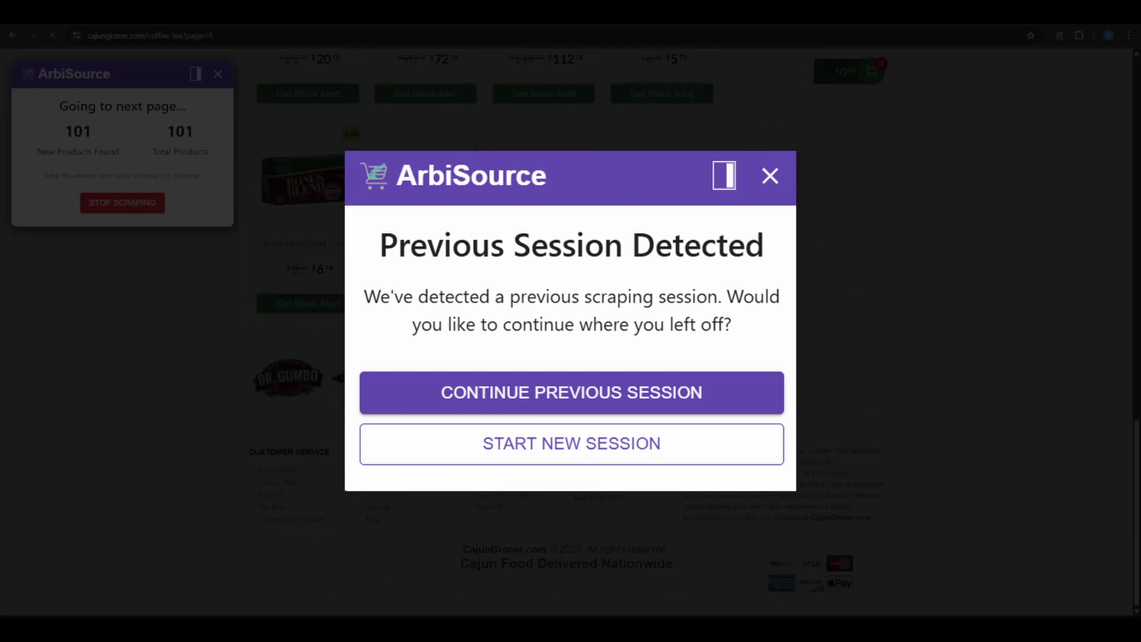
Dismiss the Previous Session Detected prompt.
click(611, 404)
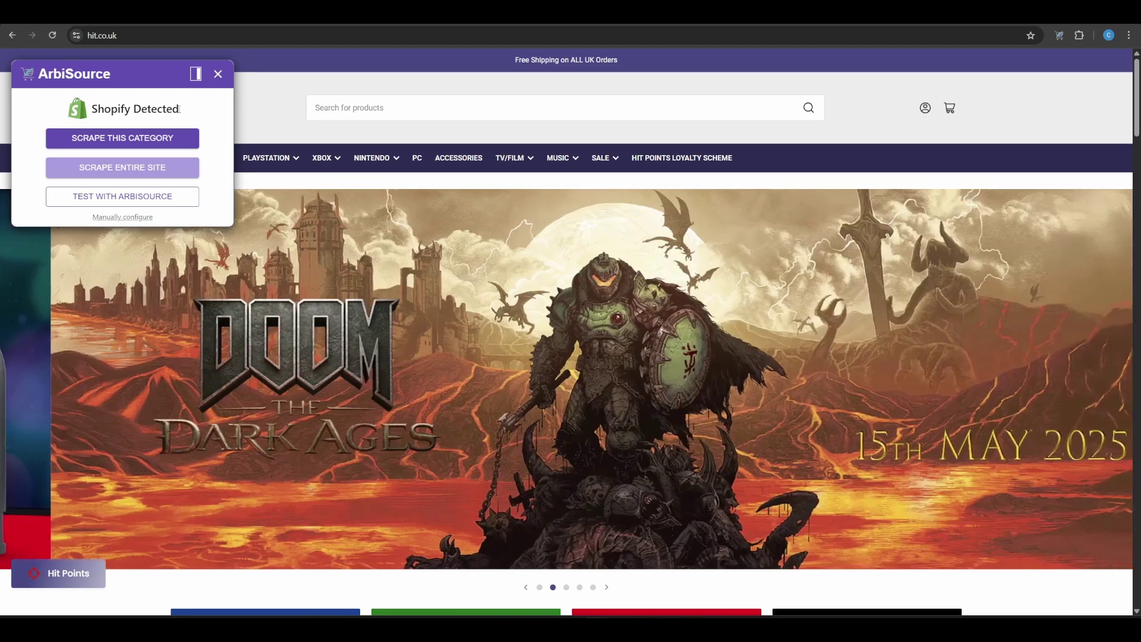
drag(179, 109, 91, 109)
click(92, 109)
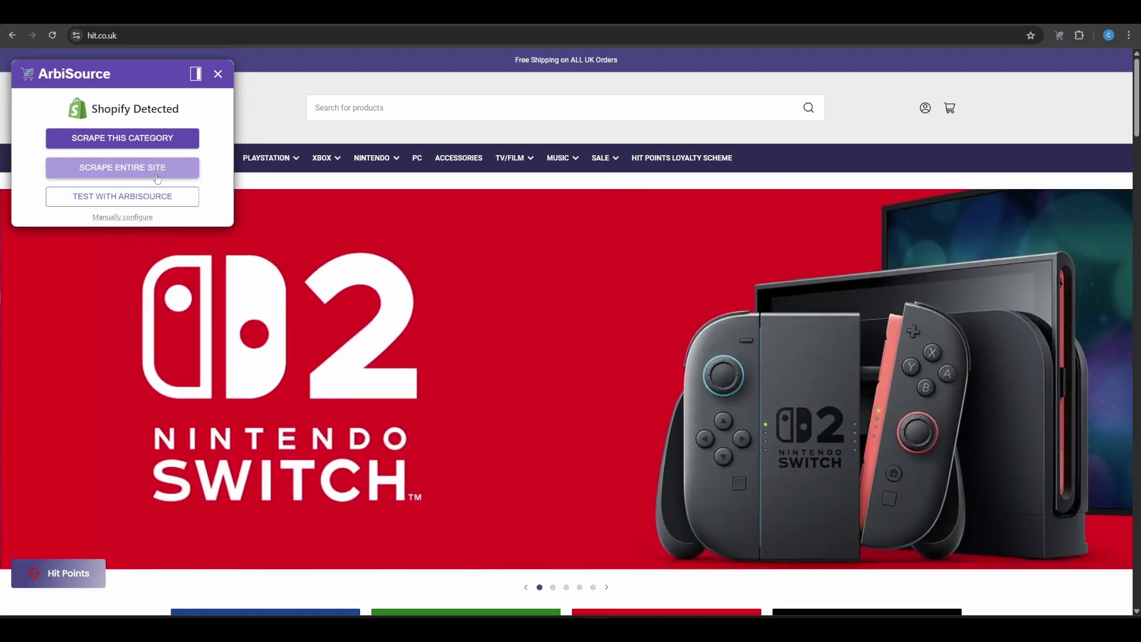
Start a Scrape Entire Site run on the hit.co.uk Shopify store.
click(159, 174)
click(169, 188)
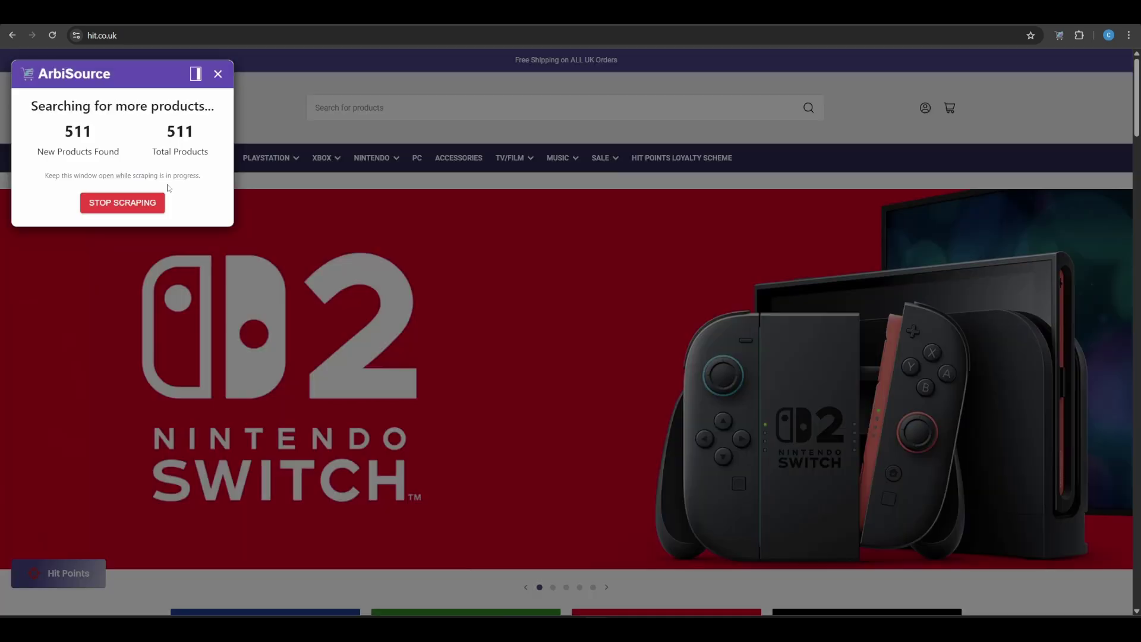